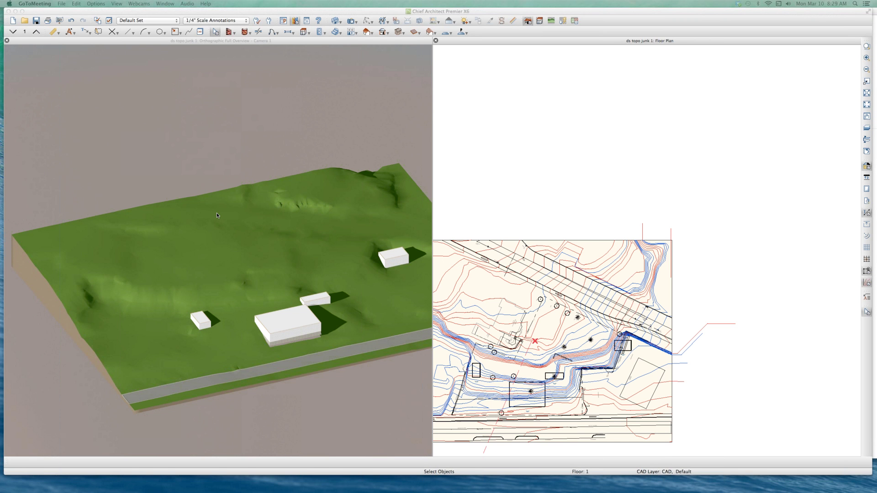
Select the terrain in the 3D view and zoom in and out to inspect it.
click(243, 299)
click(272, 268)
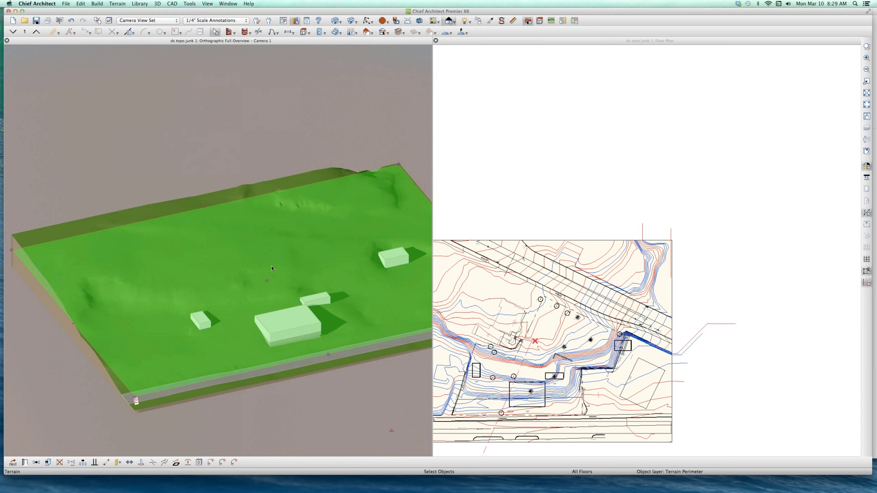
scroll(309, 203, up, 5)
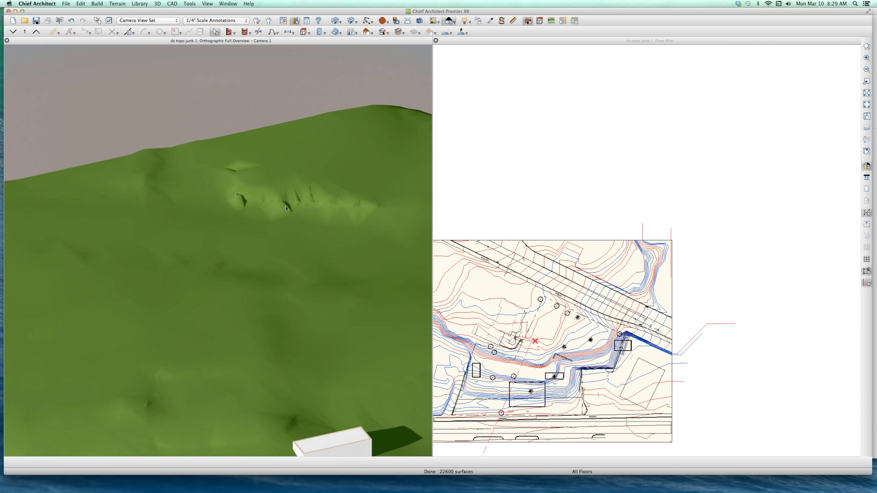
scroll(285, 208, up, 2)
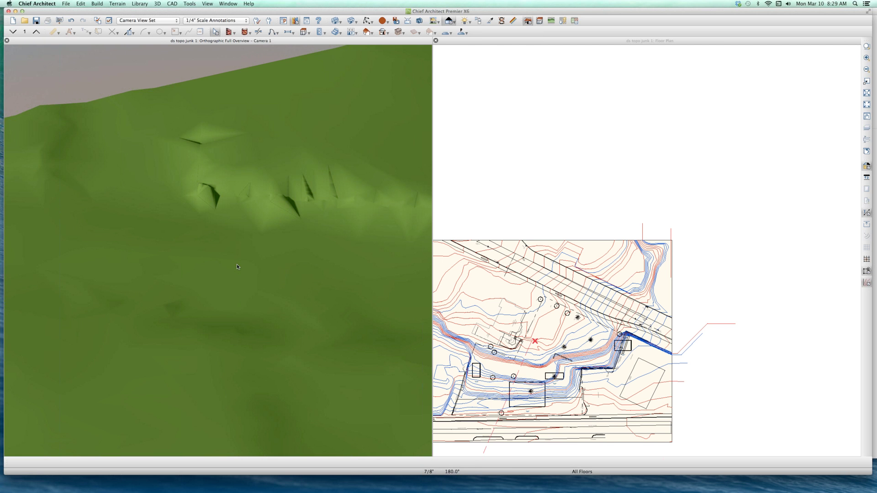
scroll(237, 265, down, 3)
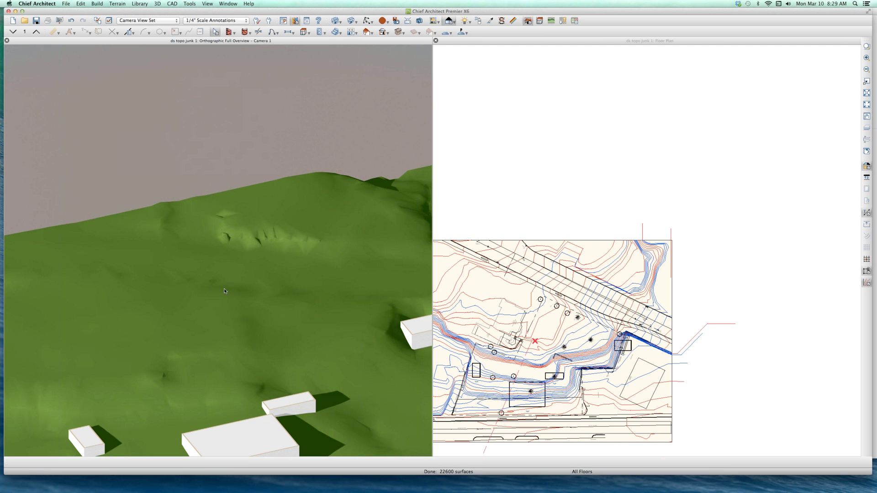
scroll(242, 225, down, 3)
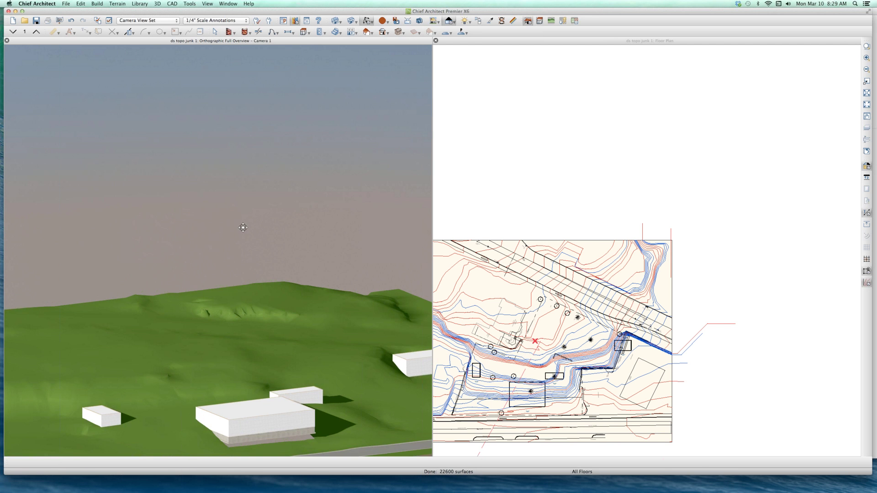
scroll(229, 323, down, 3)
scroll(235, 323, down, 3)
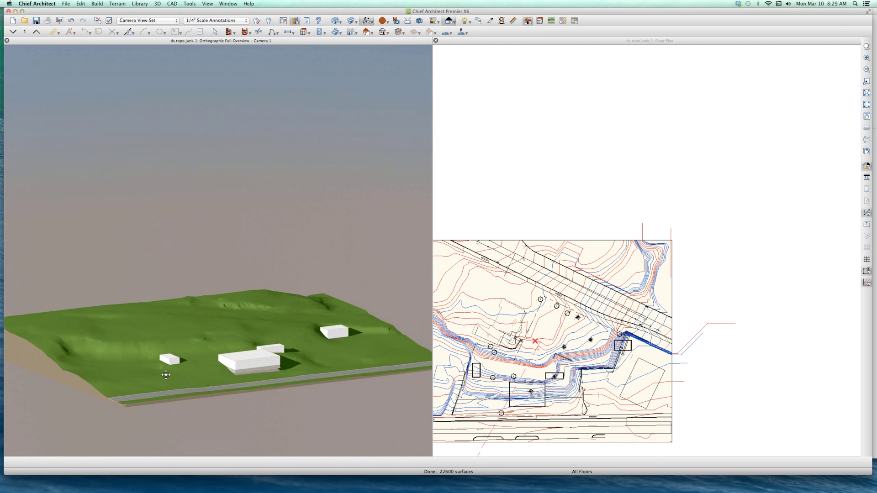
scroll(192, 361, up, 3)
scroll(242, 353, up, 3)
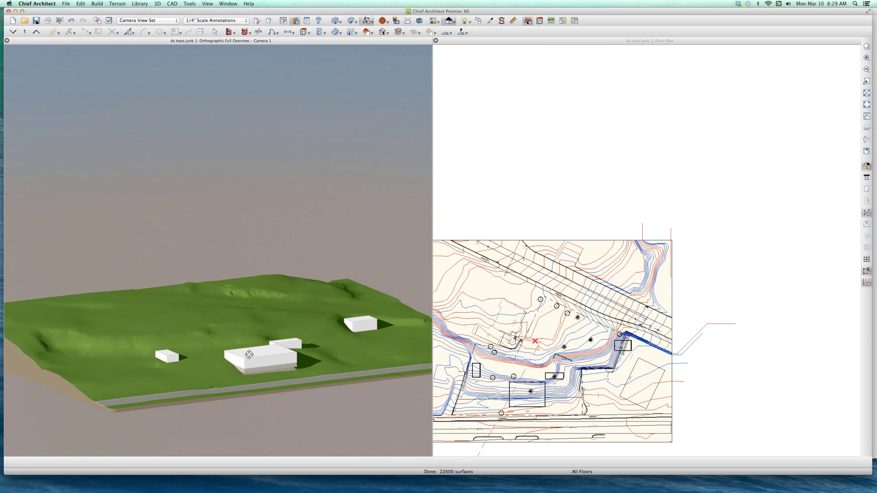
scroll(249, 355, down, 1)
Orbit and tilt the 3D view to a low angle to view the terrain from the opposite side.
drag(192, 364, 133, 340)
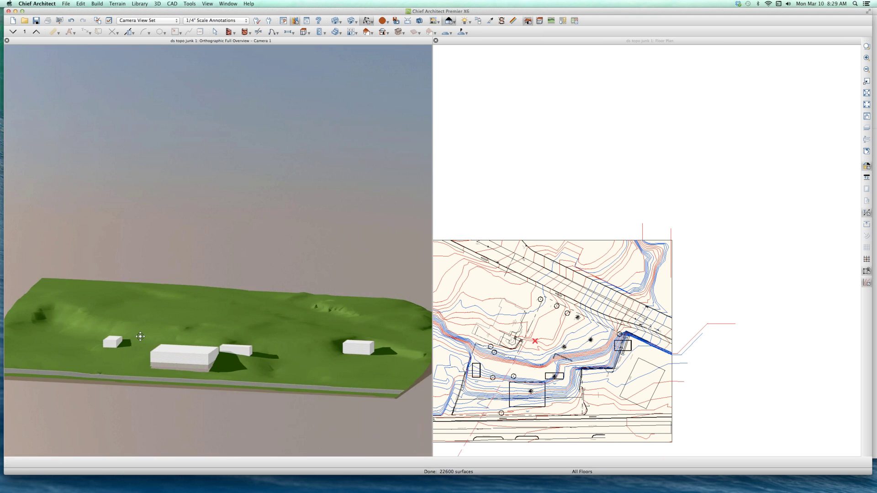
scroll(198, 374, up, 3)
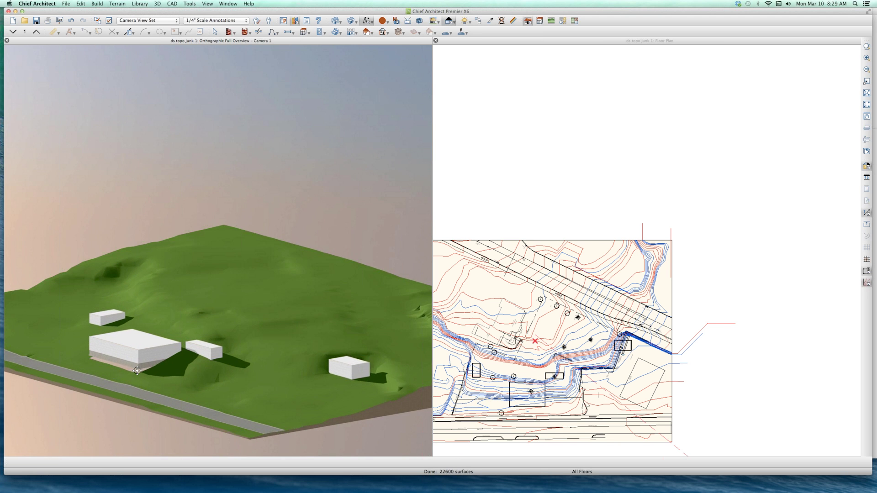
drag(198, 373, 330, 333)
scroll(202, 337, up, 4)
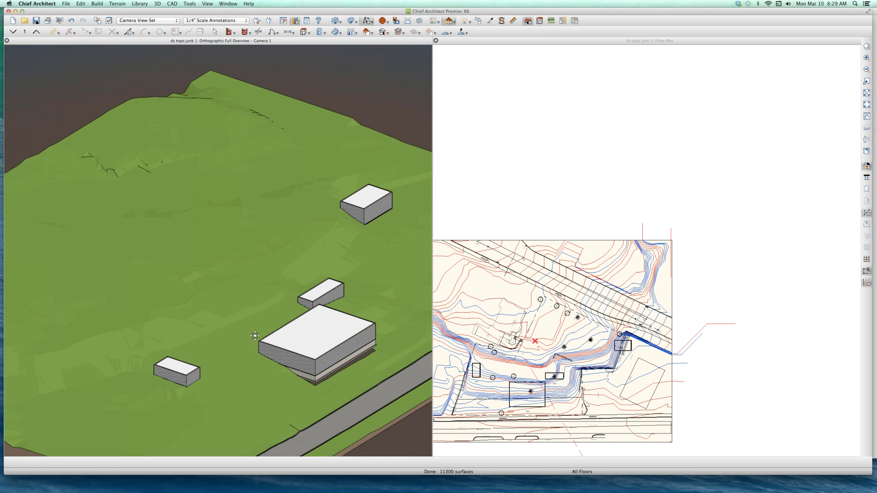
drag(254, 336, 286, 317)
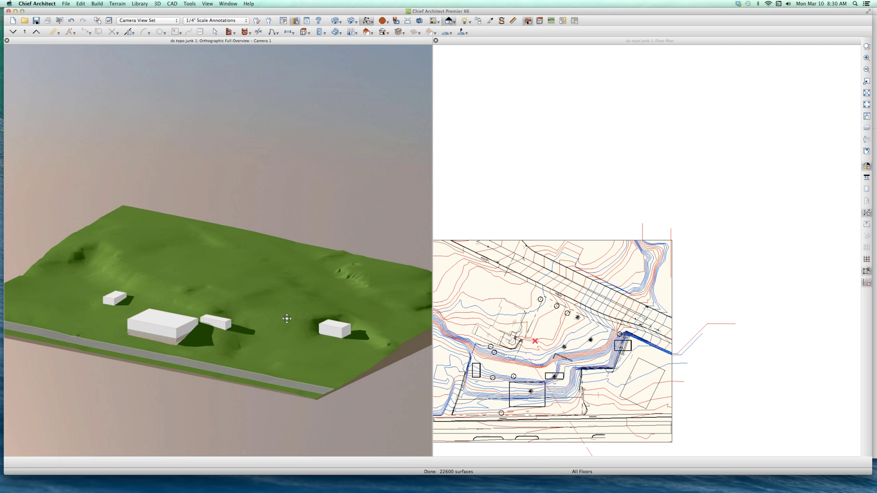
Show the terrain perimeter's Terrain Specification (Linear smoothing, Medium triangle count) and move it aside.
click(591, 240)
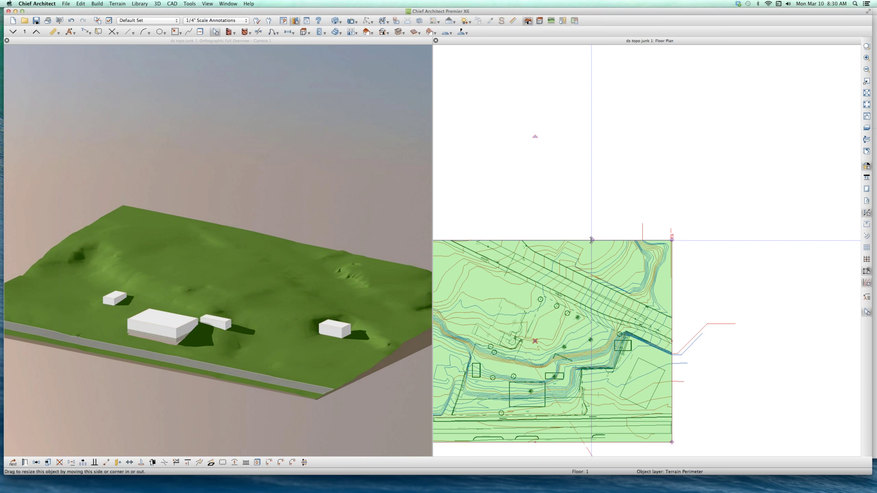
double_click(587, 240)
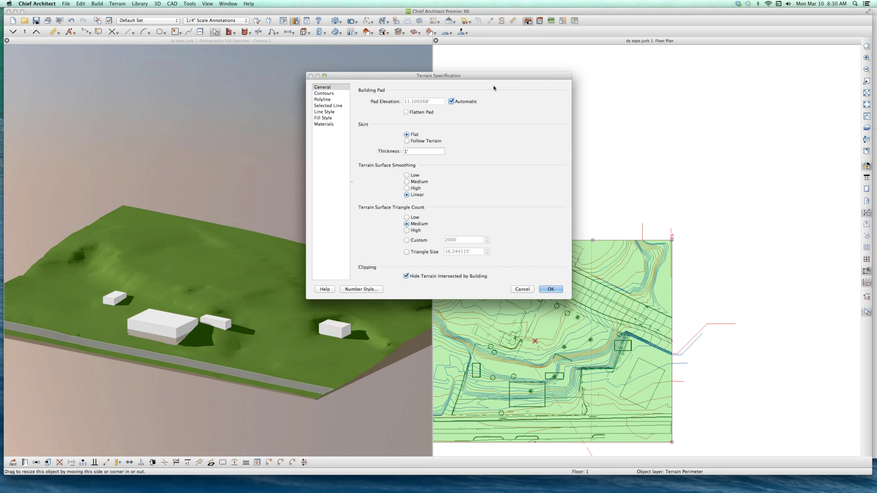
mouse_move(359, 77)
mouse_down()
mouse_move(497, 72)
mouse_move(368, 74)
mouse_up()
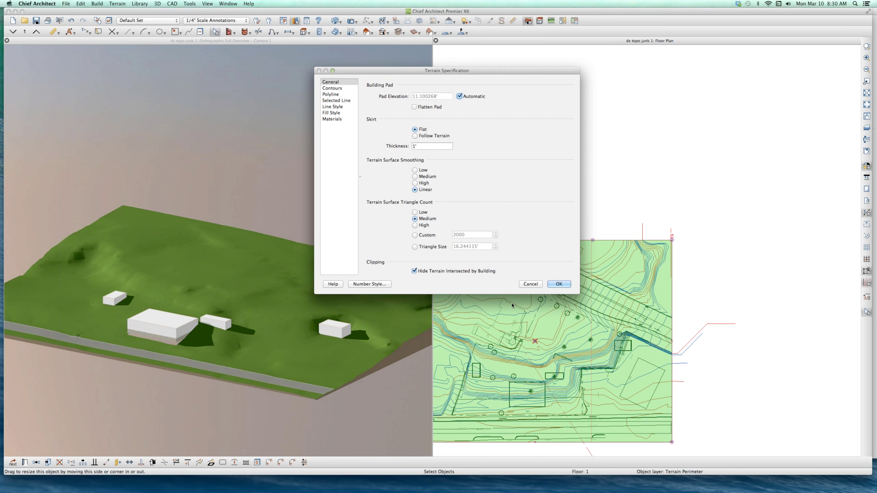
Cancel Terrain Specification, zoom in, and select the jagged elevation line along the slope.
click(537, 283)
scroll(538, 325, up, 3)
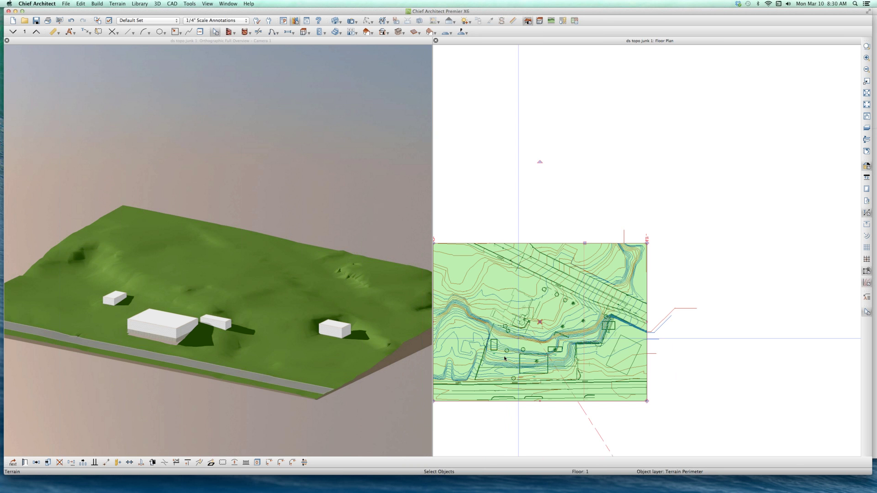
scroll(538, 325, up, 2)
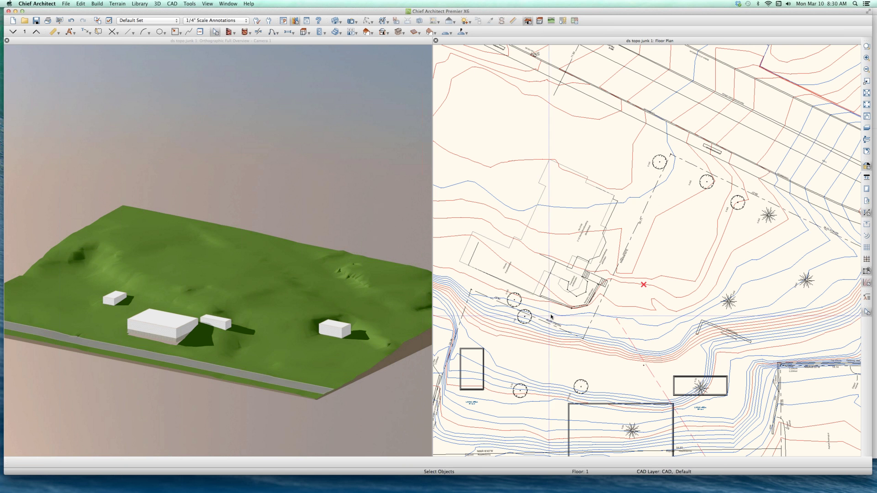
click(551, 316)
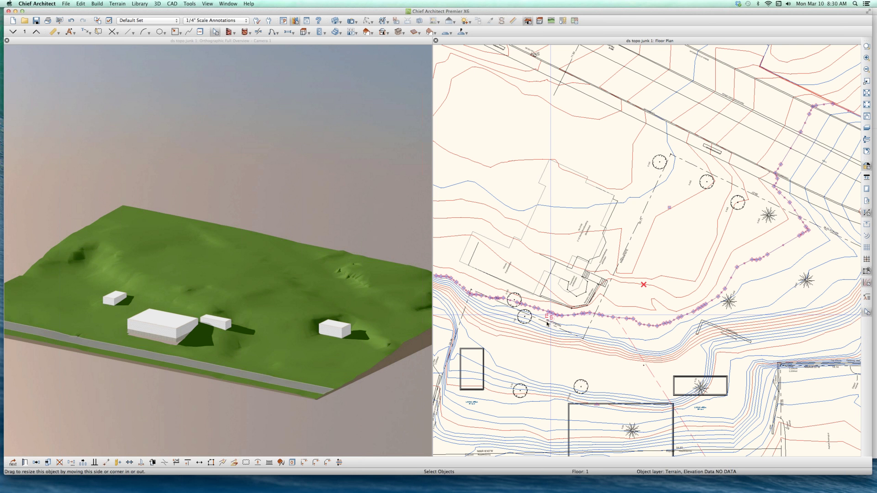
Check the perimeter polyline's settings twice, closing them without changes.
scroll(551, 316, down, 4)
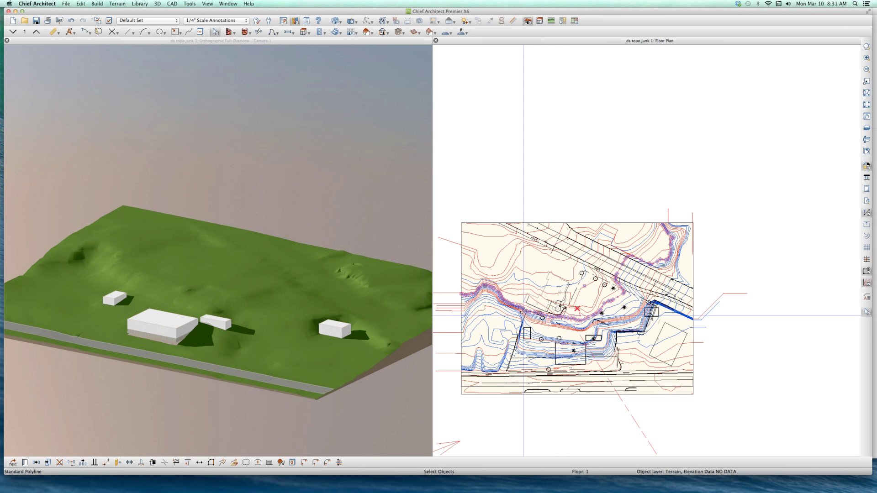
click(628, 224)
scroll(630, 232, up, 1)
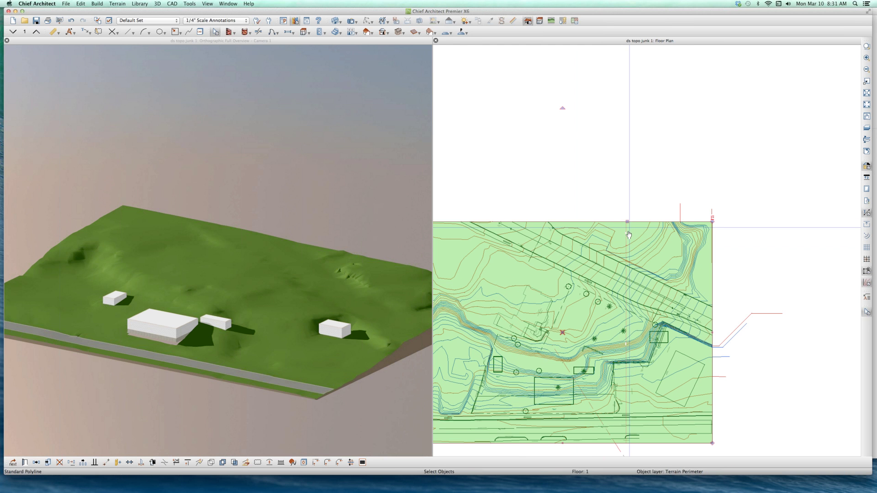
double_click(629, 233)
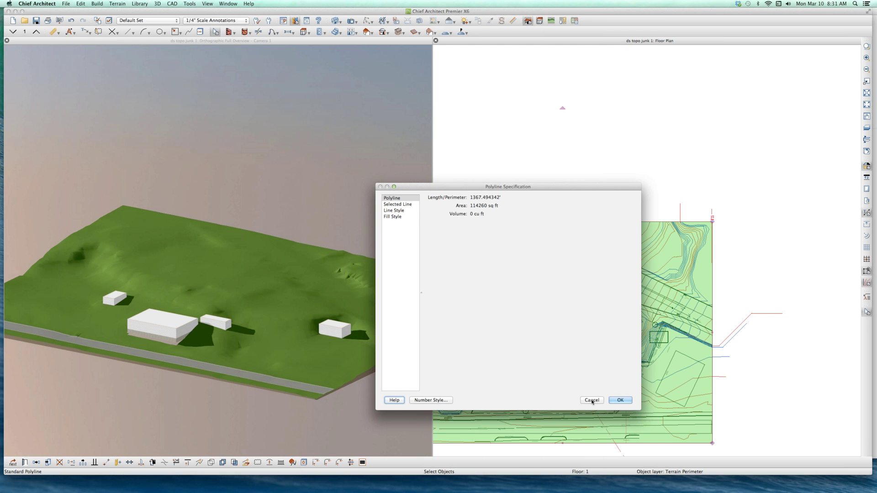
click(593, 401)
double_click(569, 330)
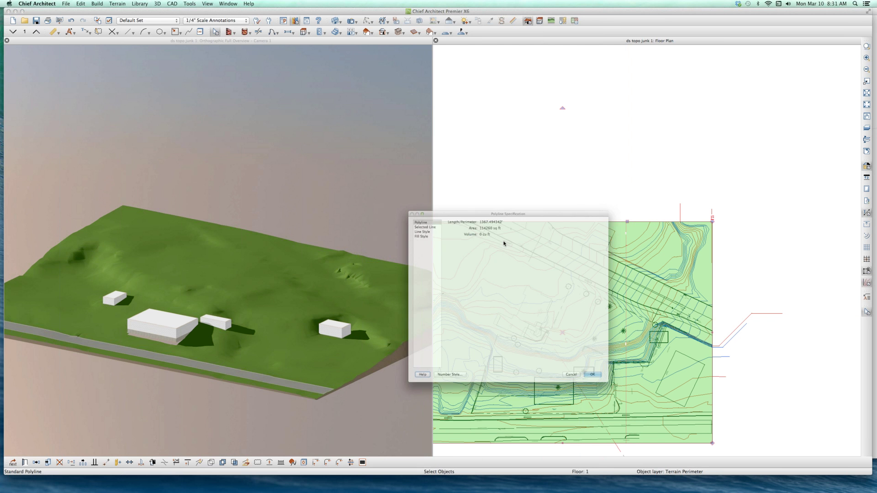
click(589, 400)
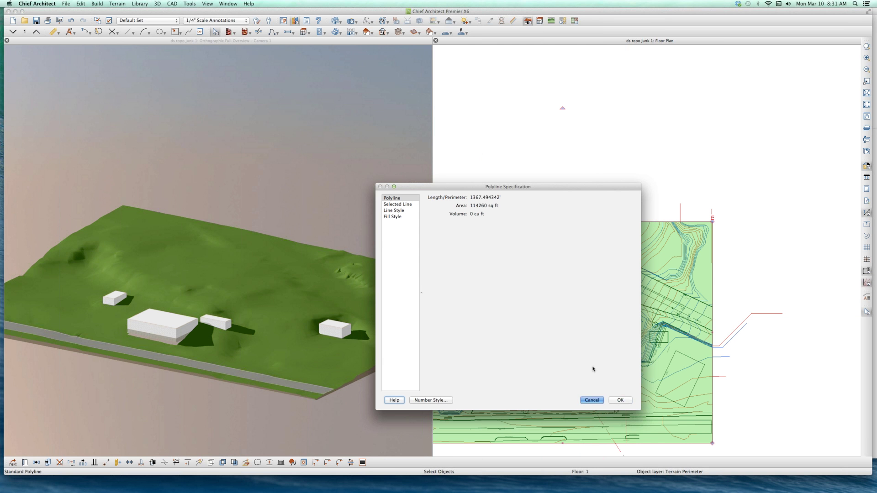
Select the terrain and view its Terrain Specification twice, closing it unchanged each time.
scroll(627, 195, up, 2)
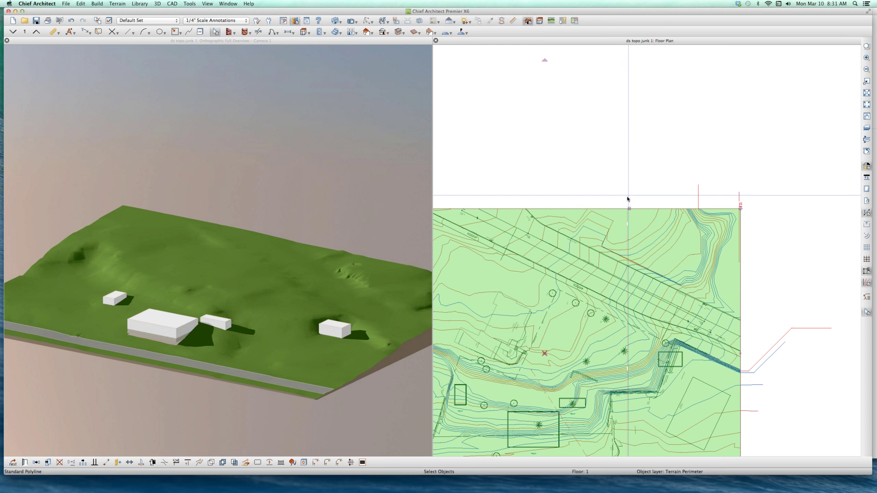
click(629, 205)
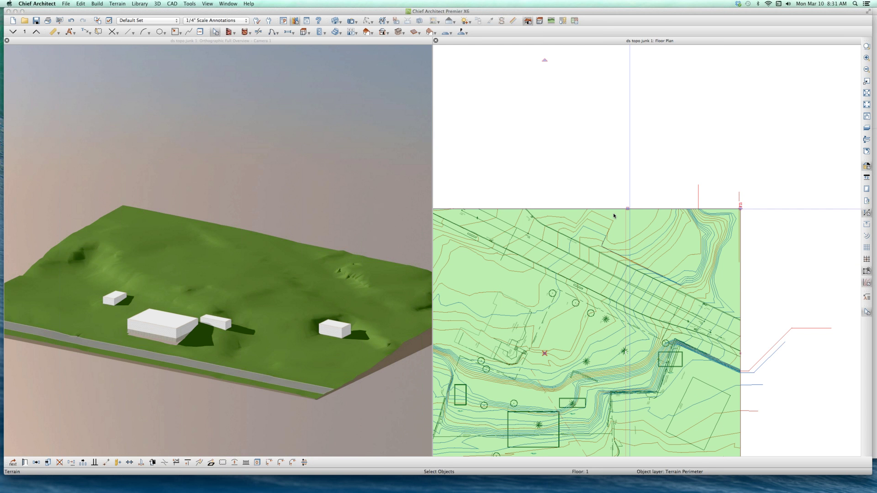
double_click(614, 216)
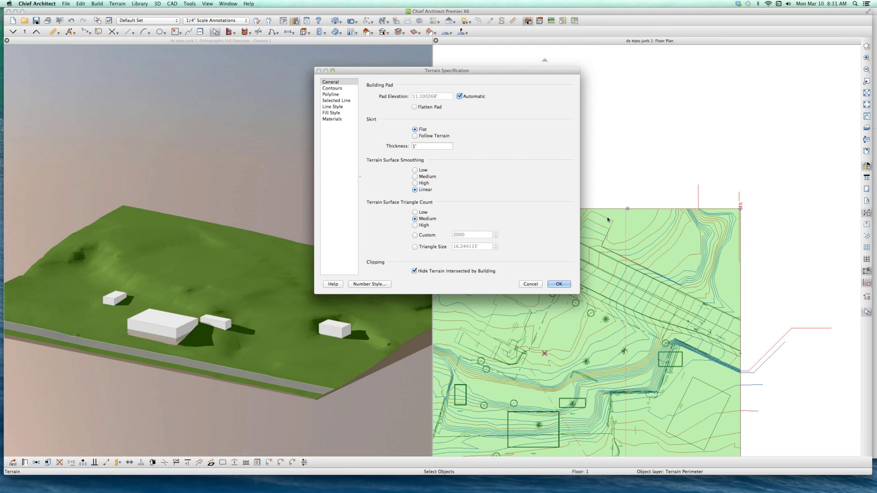
key(Escape)
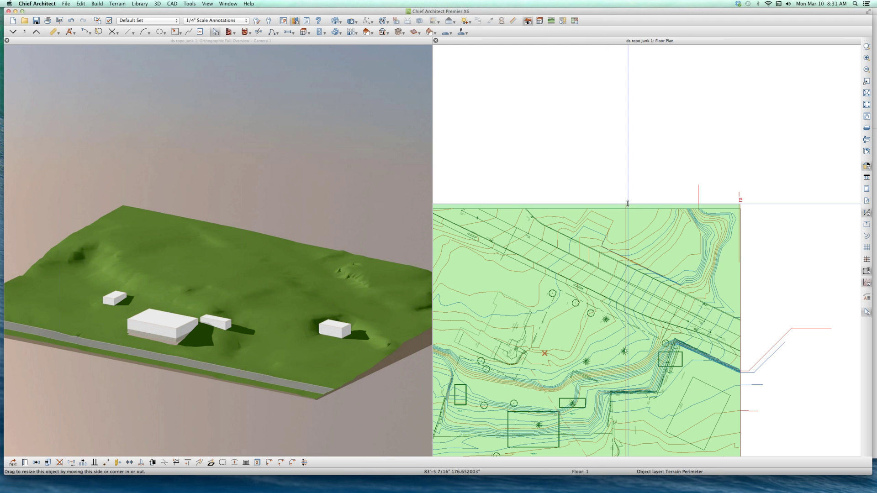
double_click(632, 234)
click(512, 105)
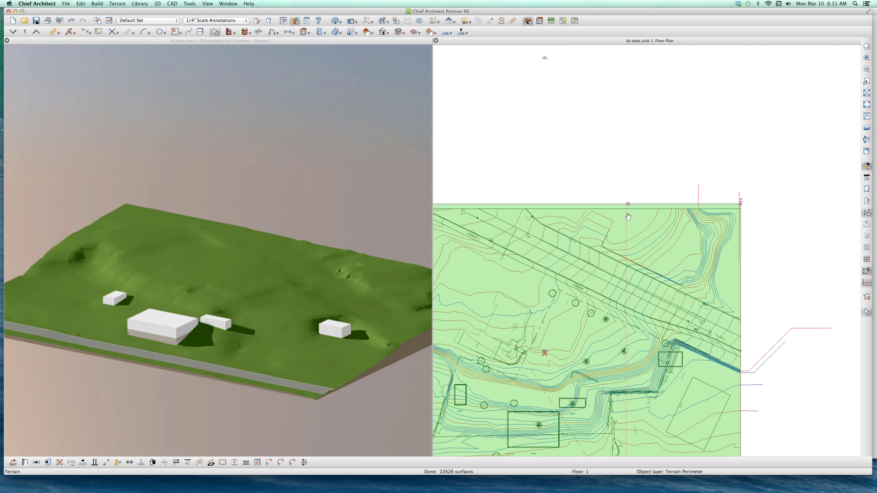
Inspect the settings of the polyline along the plan's top edge without changes, then zoom out.
click(628, 216)
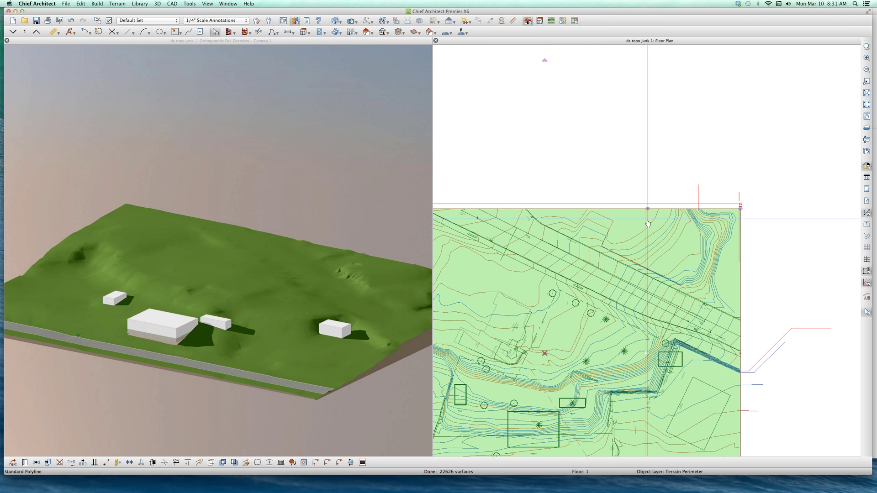
double_click(595, 202)
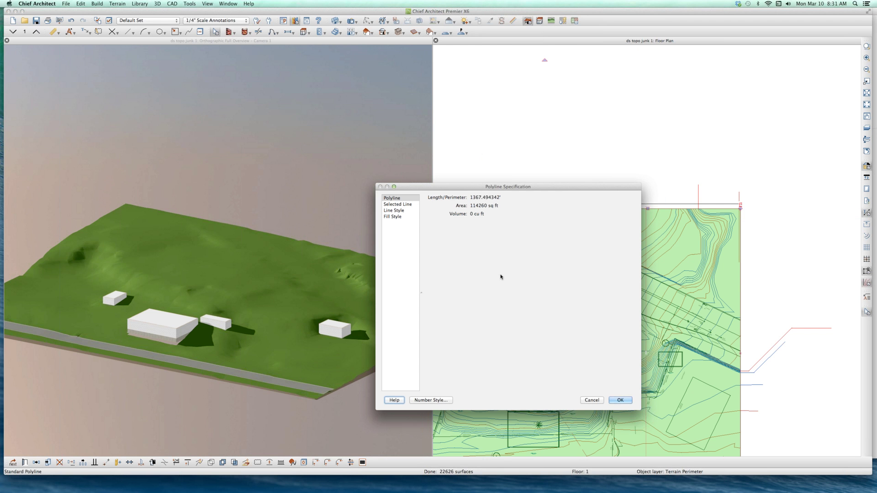
click(591, 400)
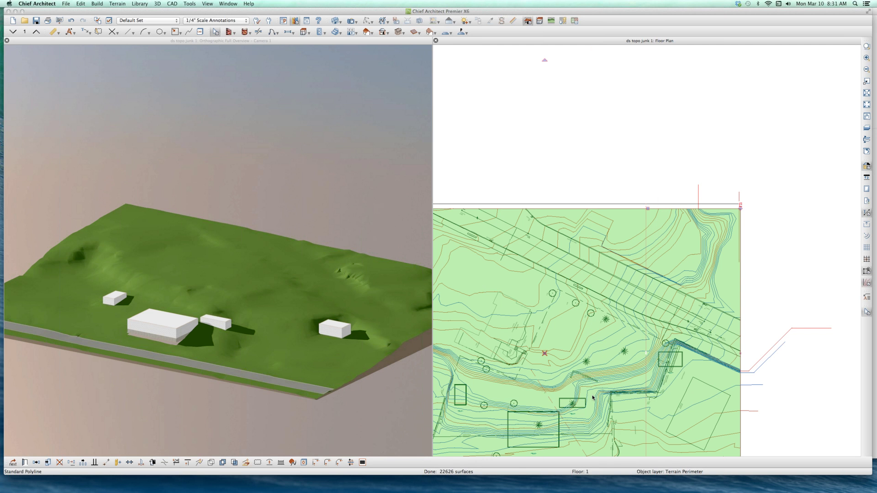
scroll(593, 263, down, 1)
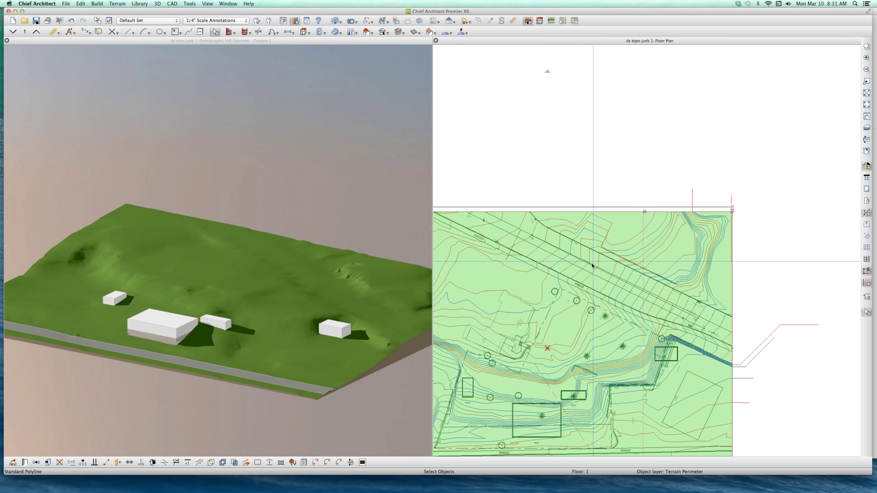
Adjust the terrain perimeter's top edge handle and bring up Terrain Specification with pad elevation Automatic.
click(616, 206)
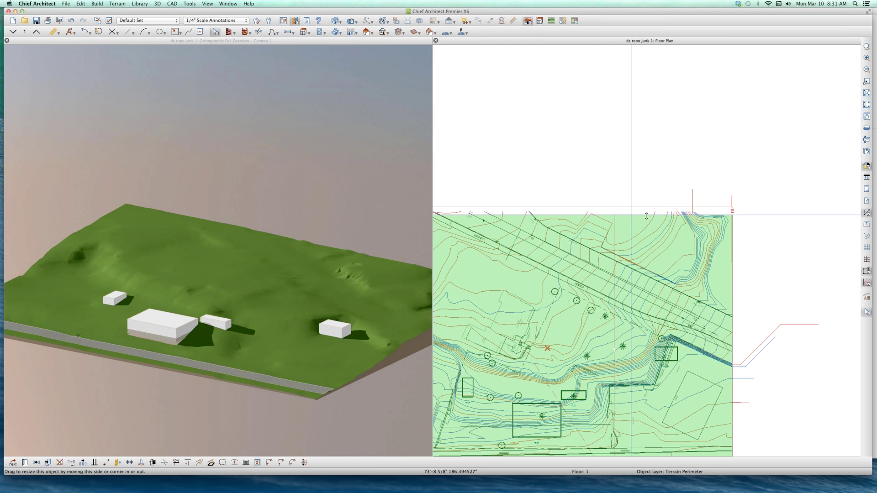
drag(649, 286, 649, 286)
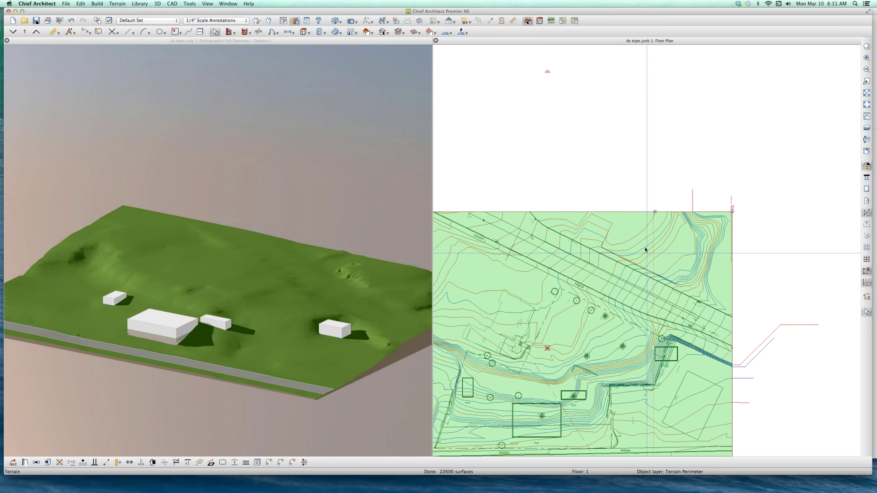
double_click(515, 172)
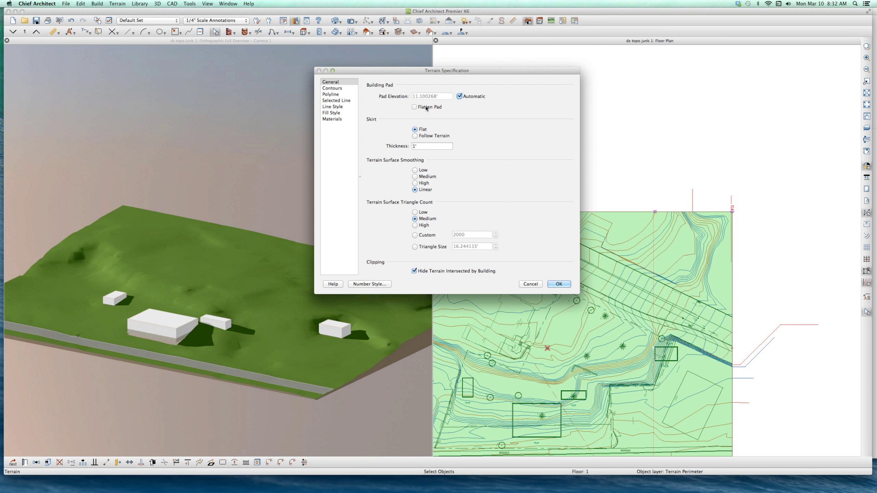
click(426, 108)
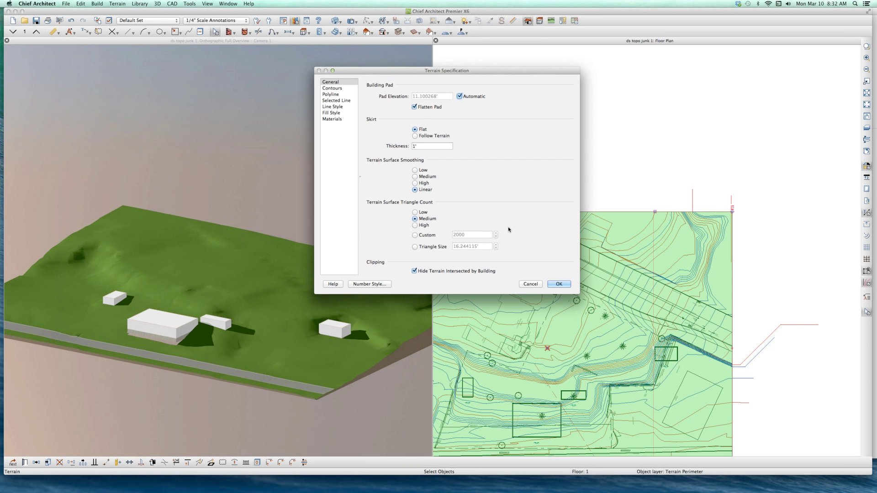
click(559, 284)
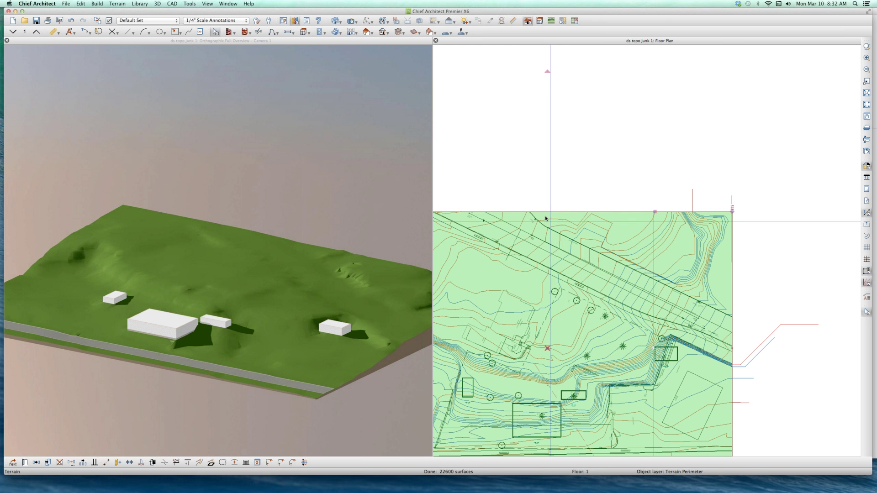
double_click(565, 223)
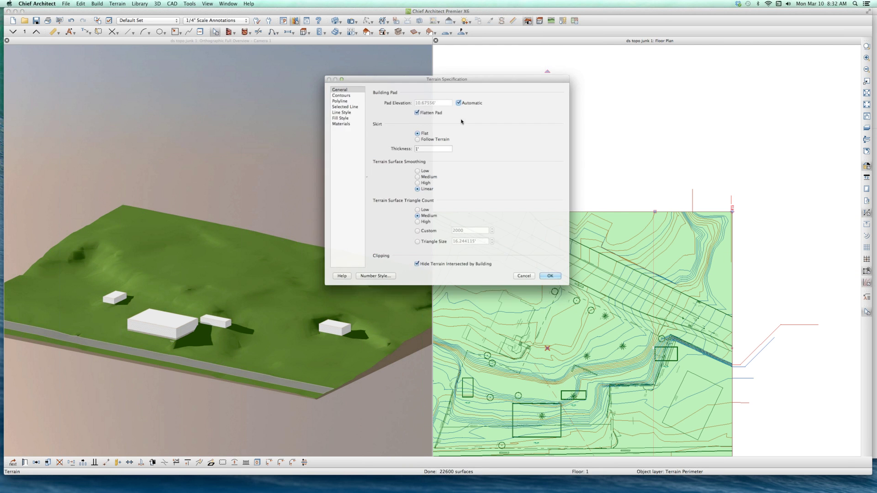
click(431, 107)
click(412, 185)
key(Return)
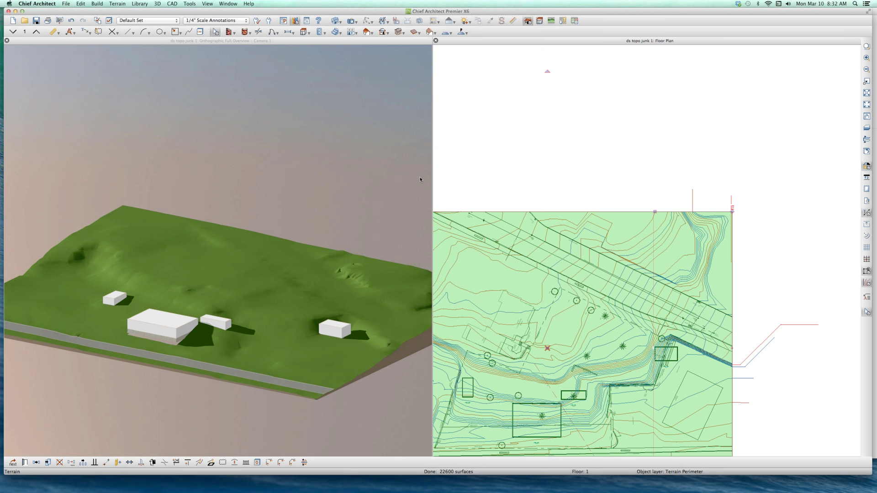
click(453, 175)
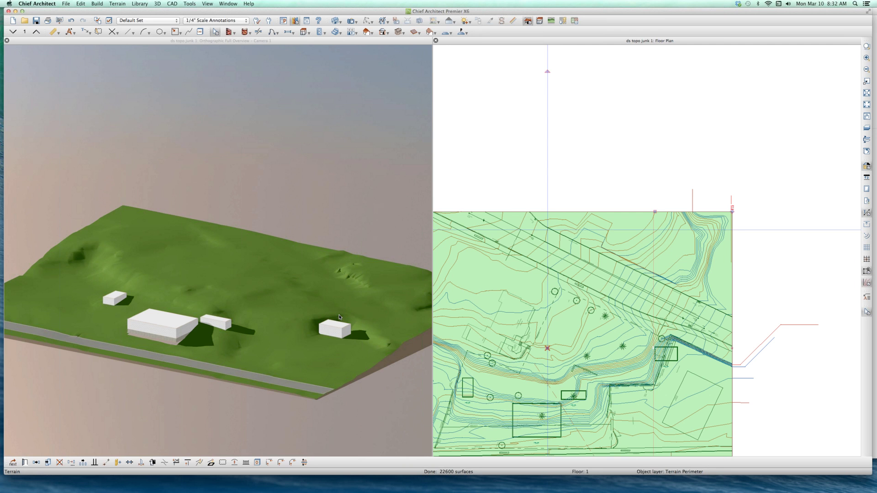
click(280, 356)
drag(279, 364, 325, 317)
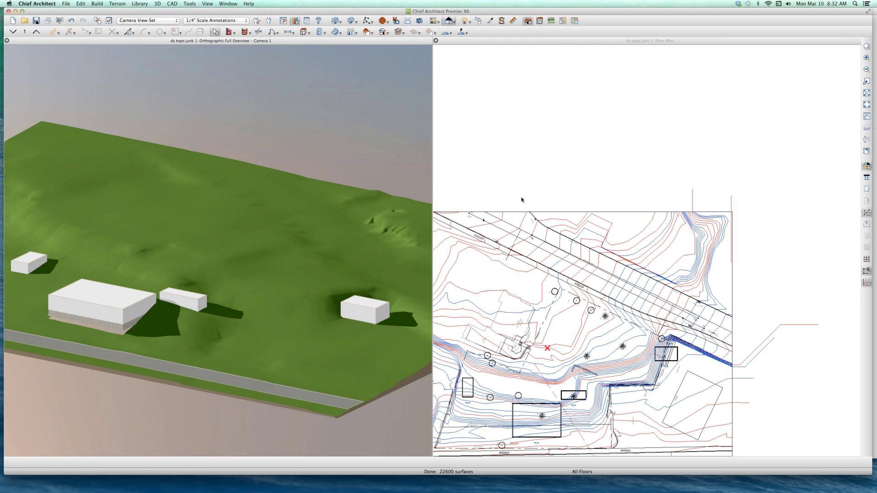
click(625, 211)
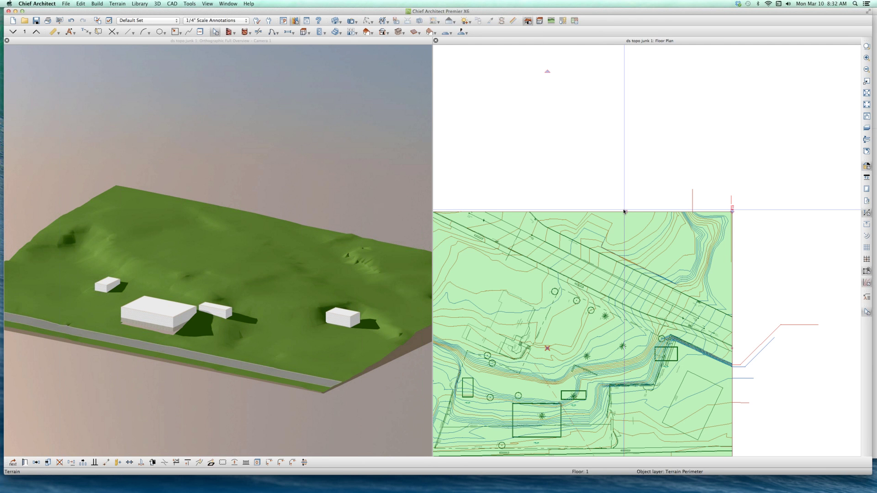
double_click(565, 225)
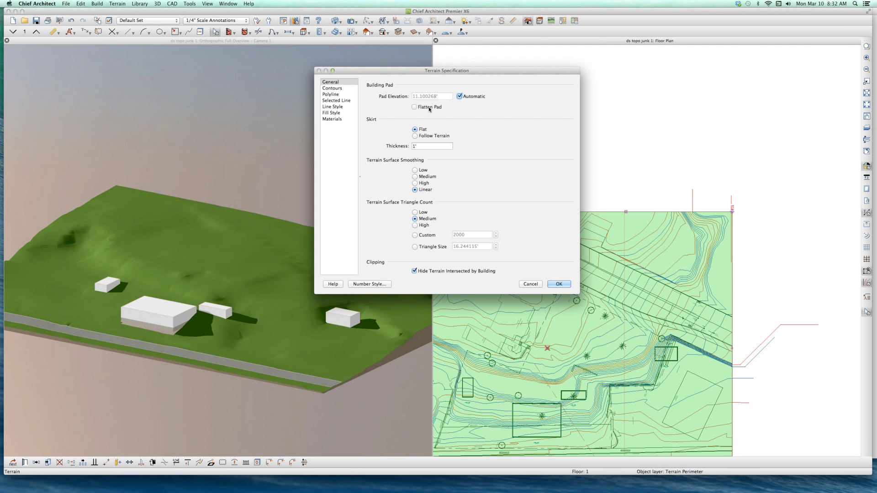
Make the terrain skirt follow the terrain, applying it after a discarded first attempt.
click(424, 136)
click(530, 284)
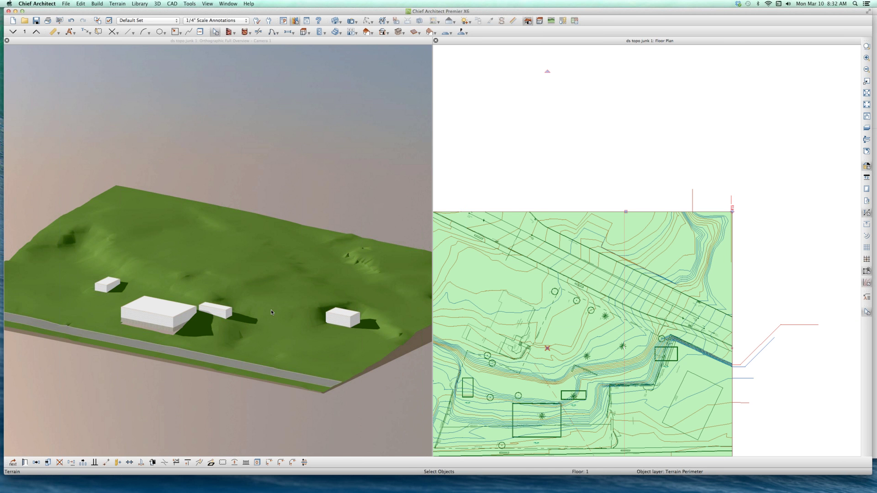
double_click(556, 213)
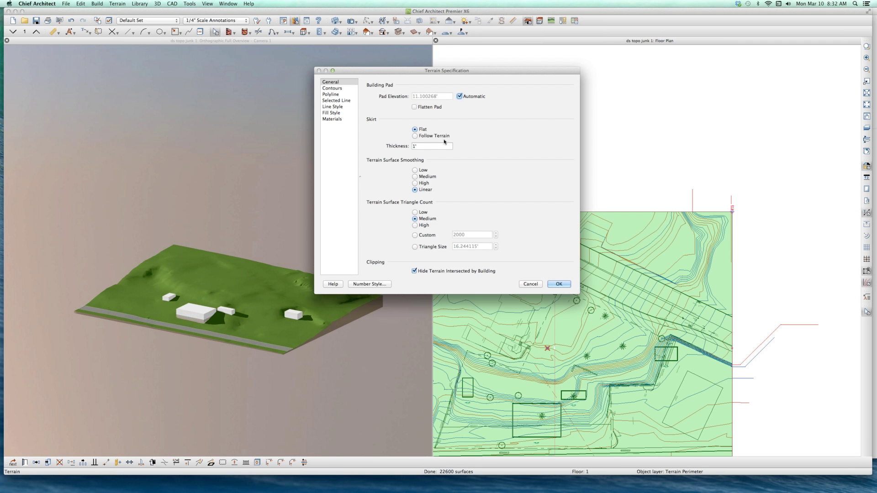
click(439, 135)
click(559, 284)
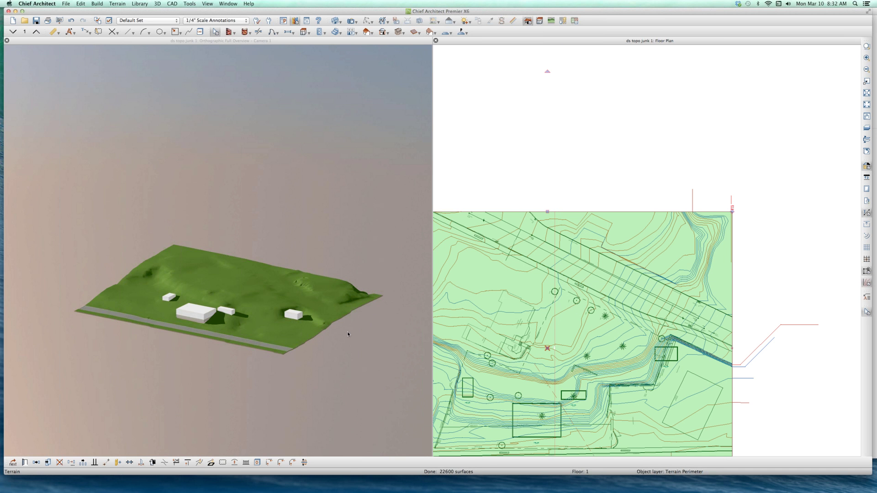
Zoom in and confirm the follow-terrain skirt at 3' thickness.
scroll(273, 343, up, 5)
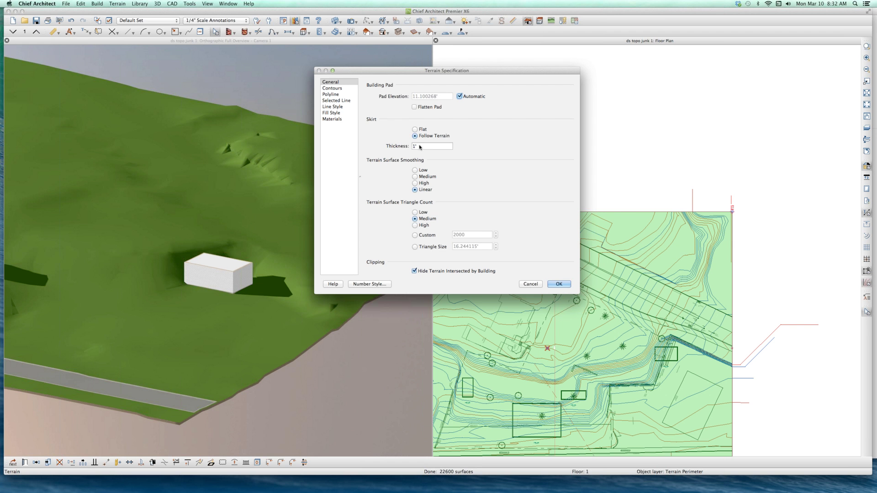
double_click(451, 258)
key(Tab)
key(Return)
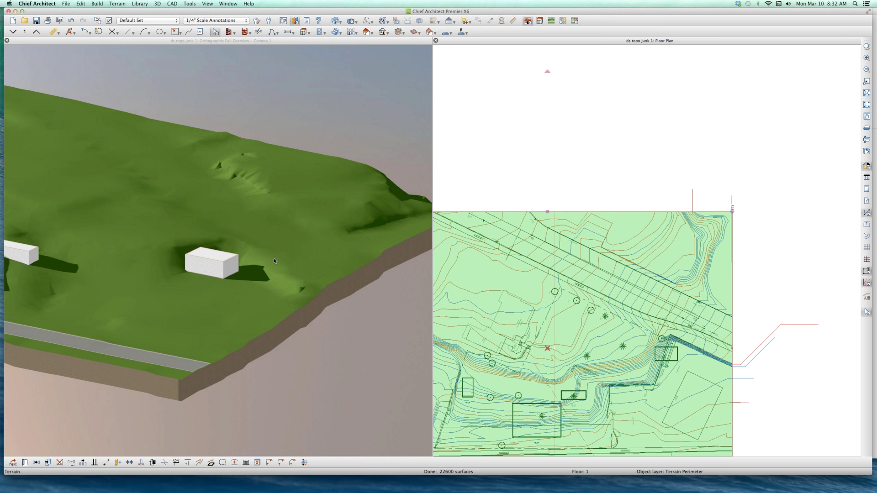
Check the terrain settings from the 3D view, then from the plan showing a Flat 12' skirt.
click(308, 243)
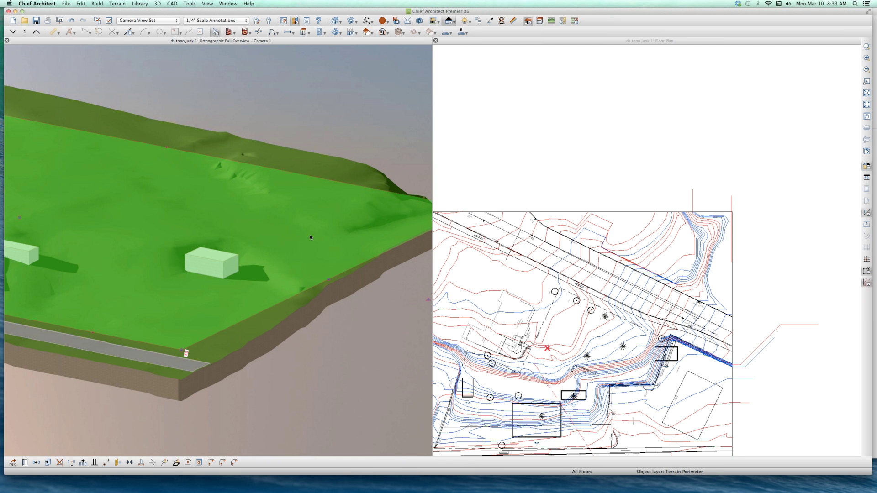
double_click(343, 198)
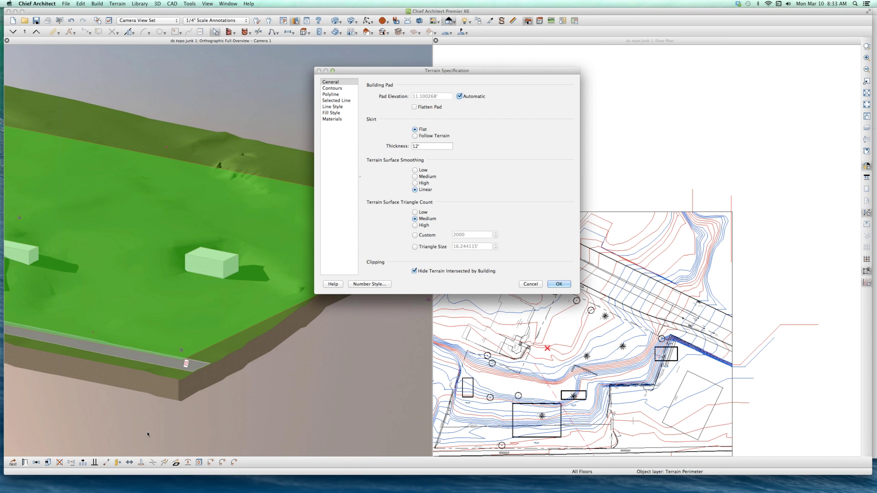
click(540, 283)
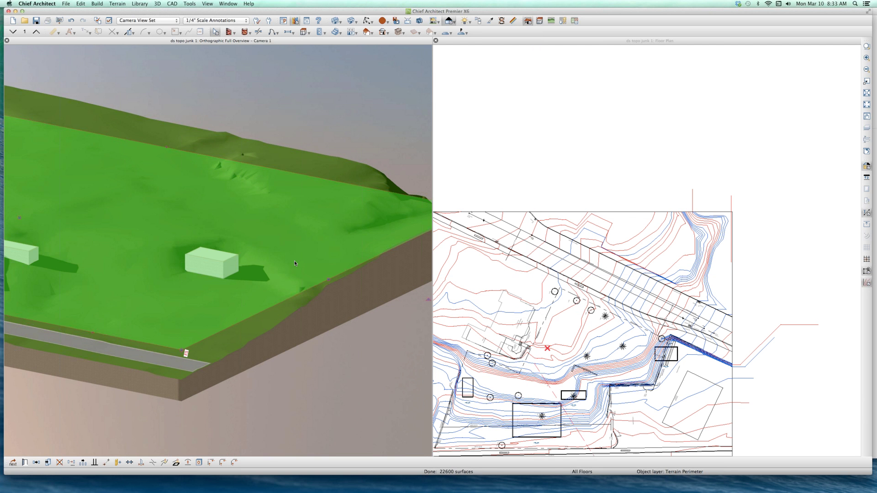
scroll(302, 261, down, 5)
scroll(314, 262, up, 2)
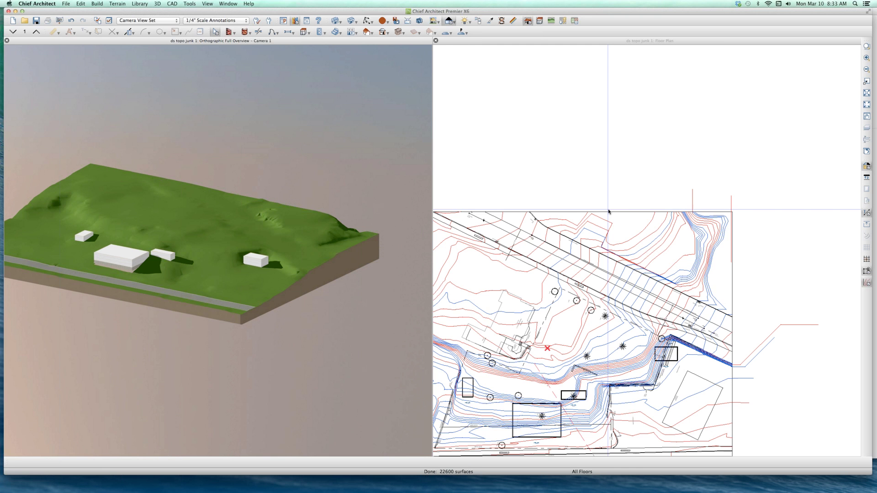
double_click(626, 212)
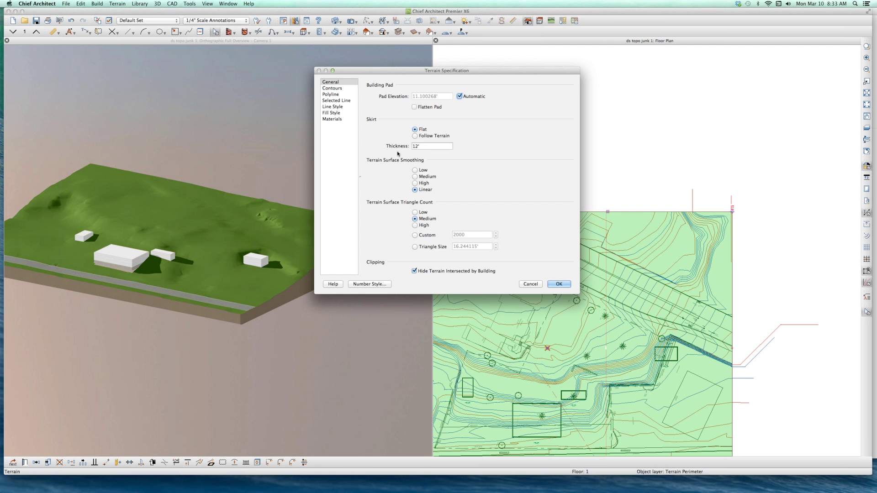
Move the dialog aside and change terrain surface smoothing from Linear to Low.
key(Tab)
drag(543, 71, 643, 82)
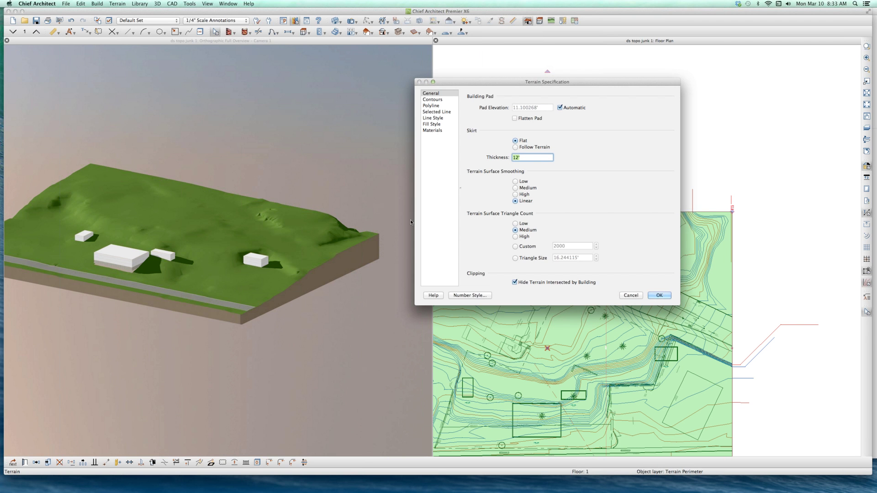
click(515, 182)
Apply Low smoothing, stop the slow build, and rebuild with the linear interpolator for 2463 points.
click(659, 295)
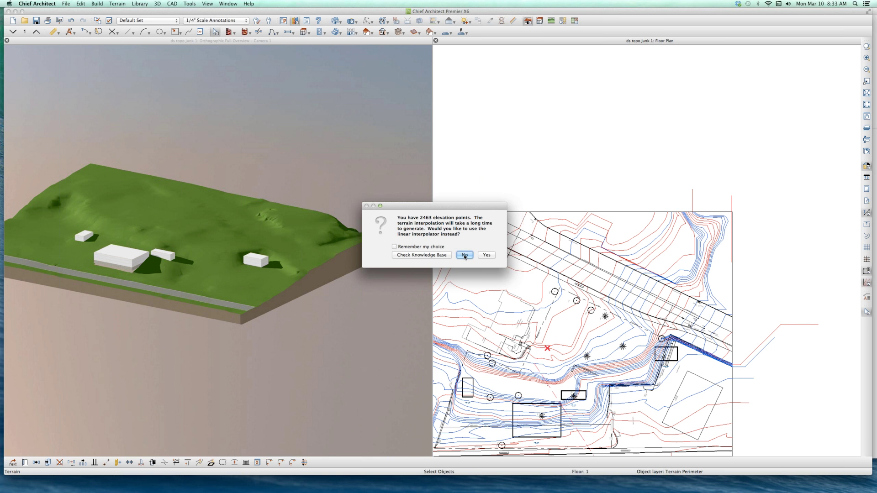
click(465, 255)
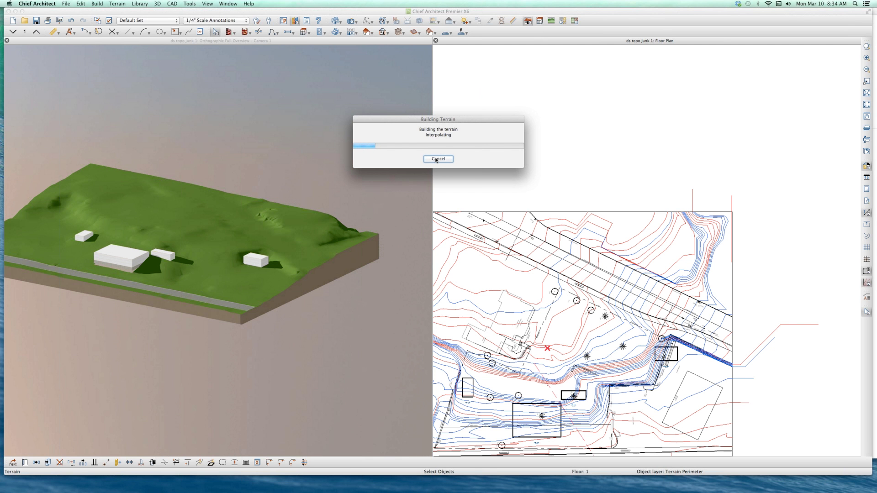
click(438, 159)
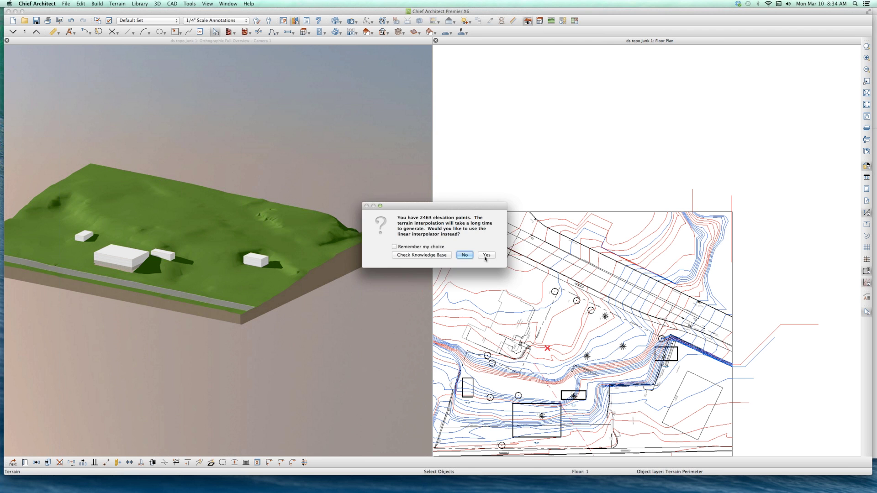
click(486, 255)
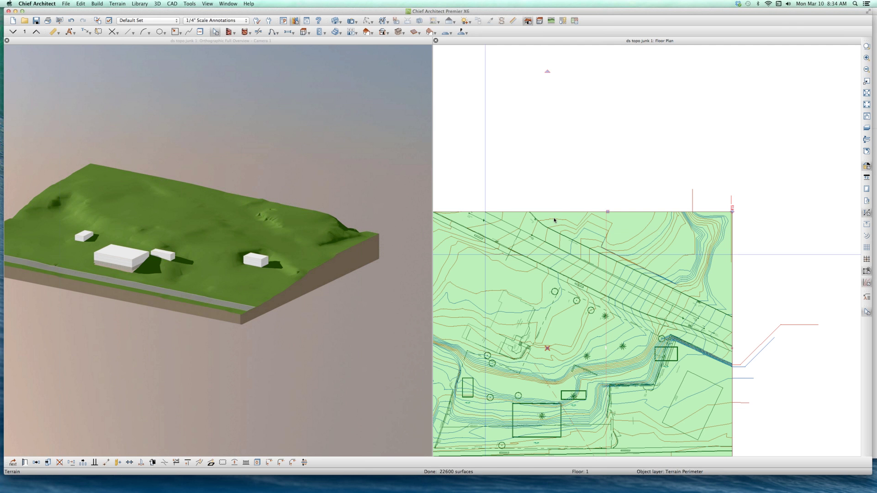
Set terrain smoothing to High and rebuild using the linear interpolator.
double_click(553, 220)
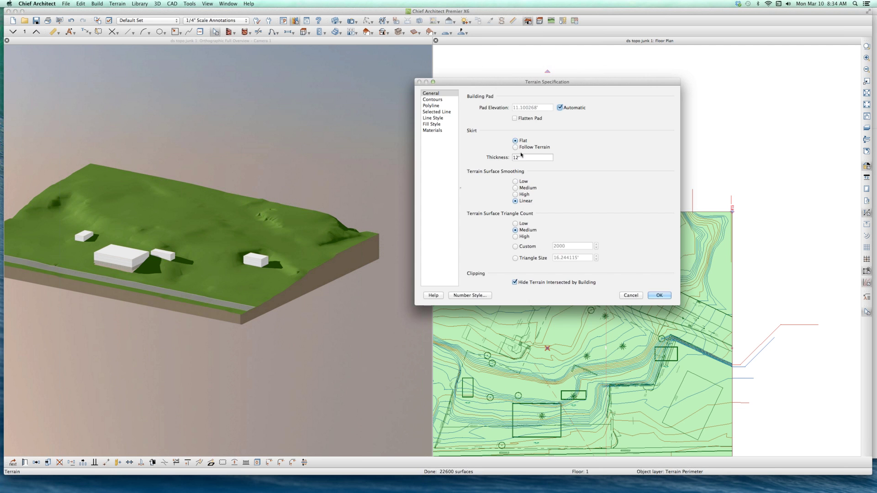
click(525, 195)
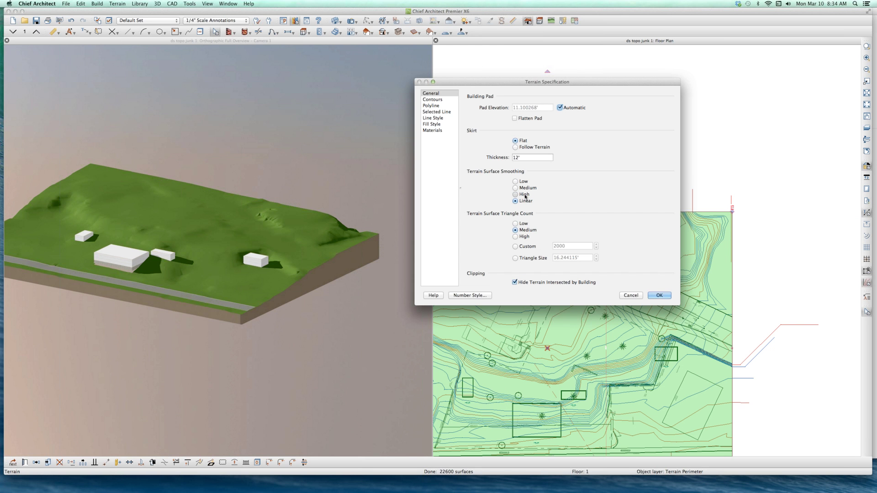
click(668, 297)
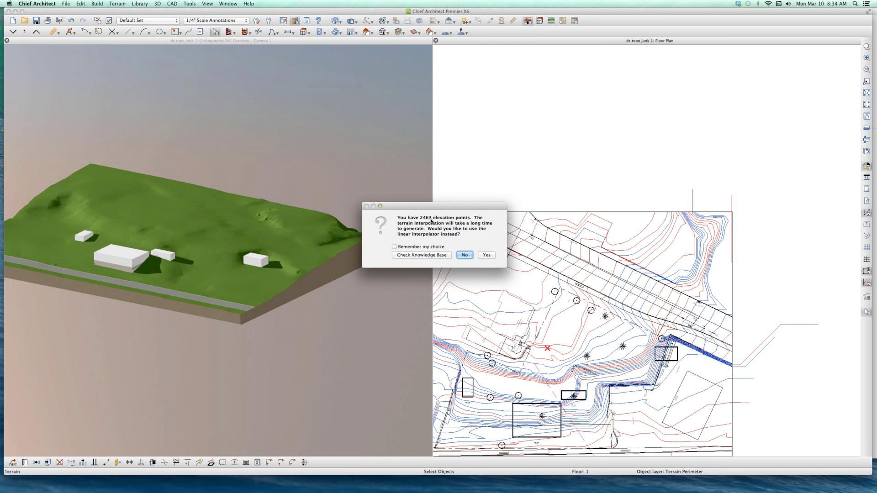
click(488, 256)
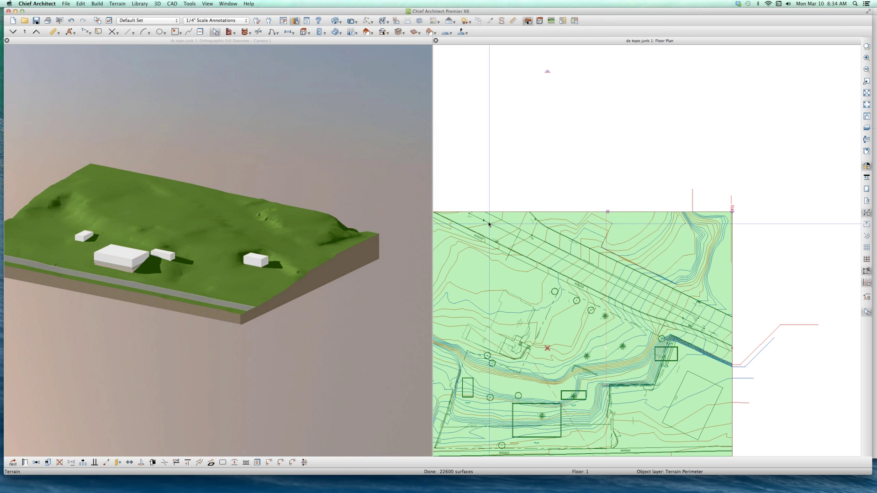
Switch smoothing back to Low and rebuild with the linear interpolator, giving 22600 surfaces.
double_click(487, 225)
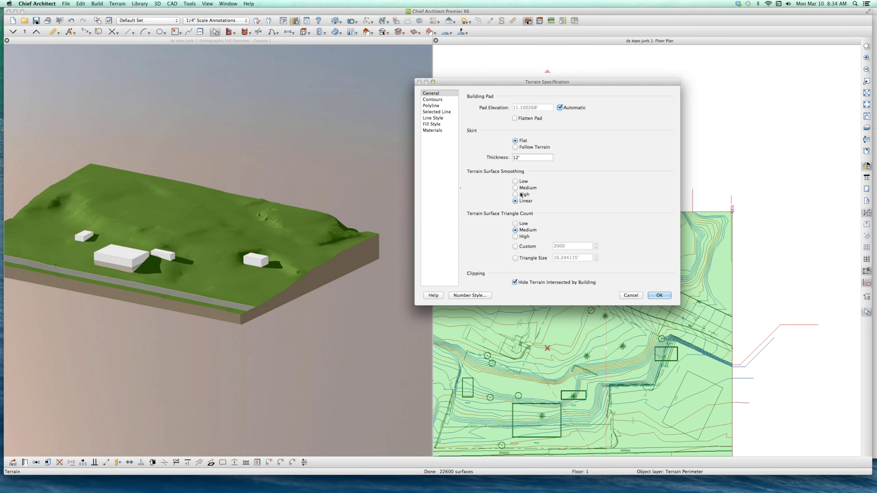
click(519, 195)
click(521, 182)
click(658, 295)
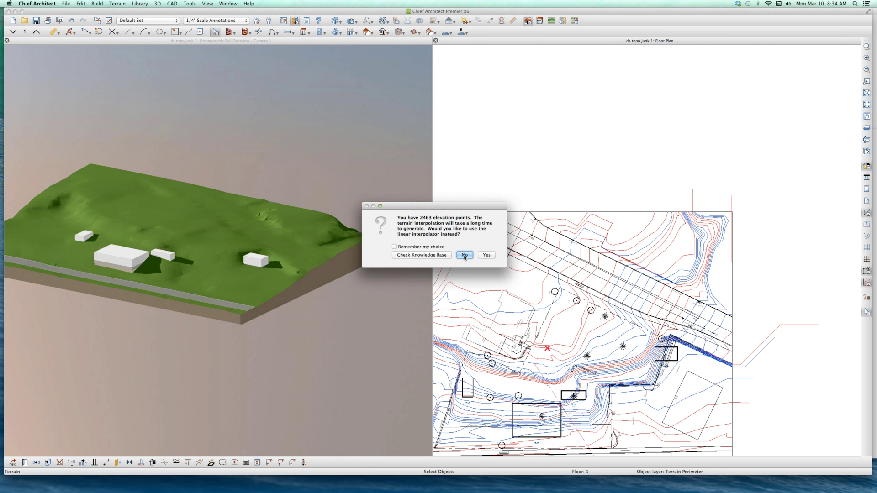
click(464, 255)
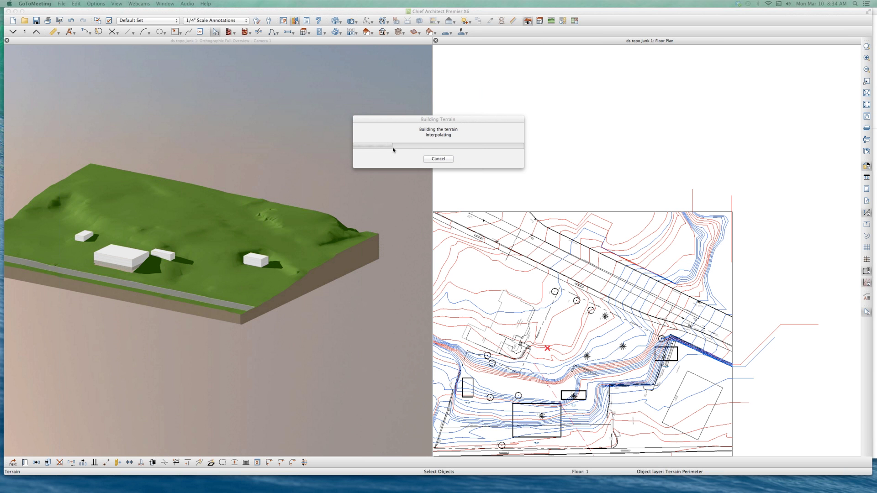
click(439, 158)
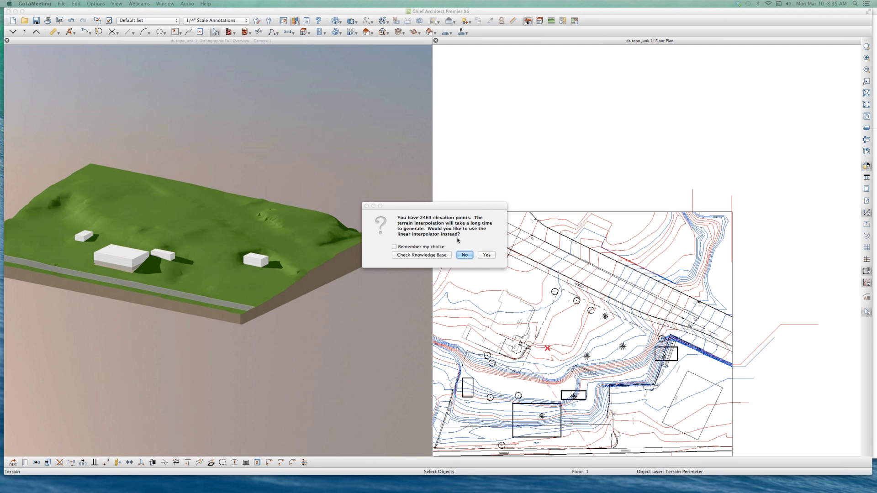
click(487, 255)
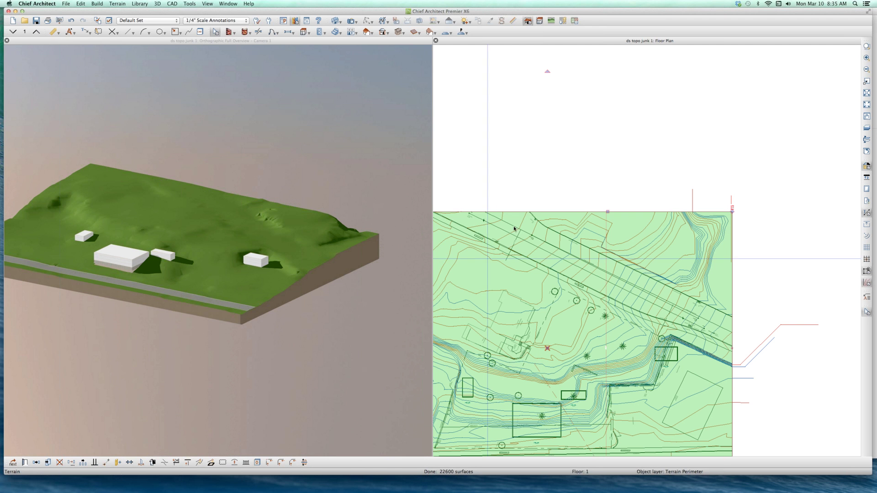
Set the terrain to Linear smoothing with Low triangle count, rebuilding it at 9369 surfaces.
double_click(512, 213)
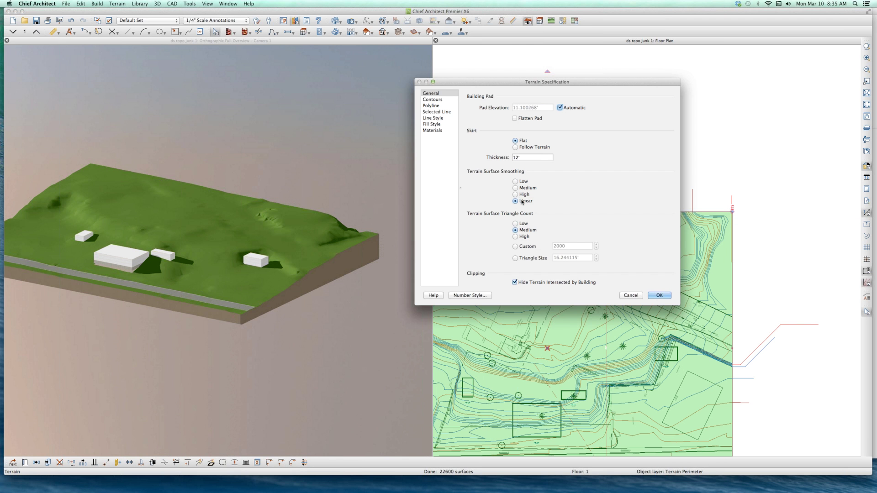
click(522, 201)
click(524, 224)
click(656, 296)
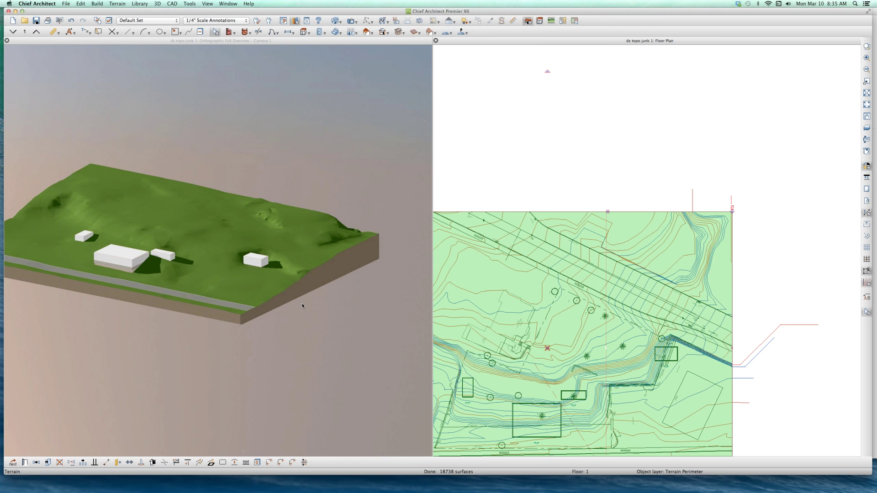
Switch the 3D view to Vector View rendering and zoom in on the terrain.
click(279, 273)
scroll(274, 267, up, 2)
scroll(275, 268, down, 1)
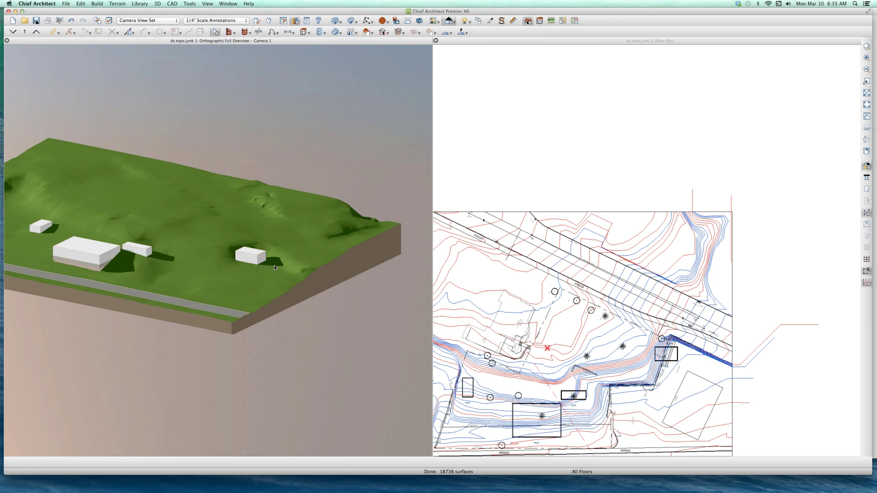
click(433, 20)
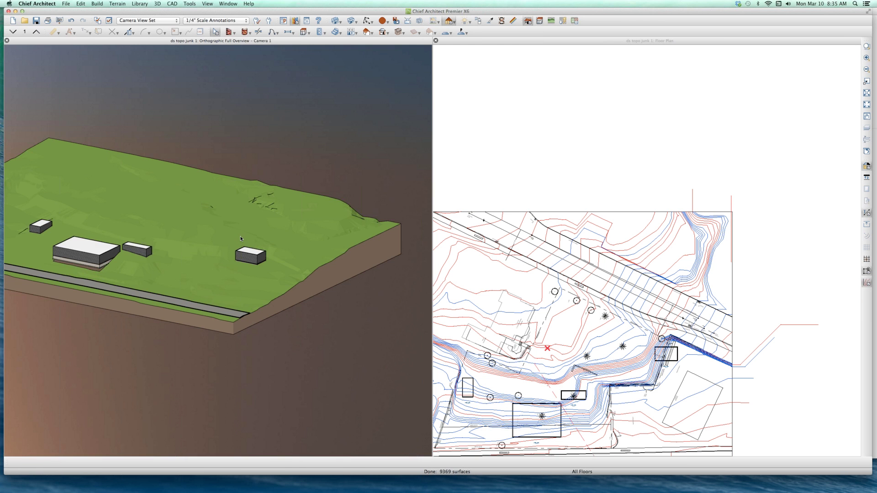
scroll(253, 226, up, 1)
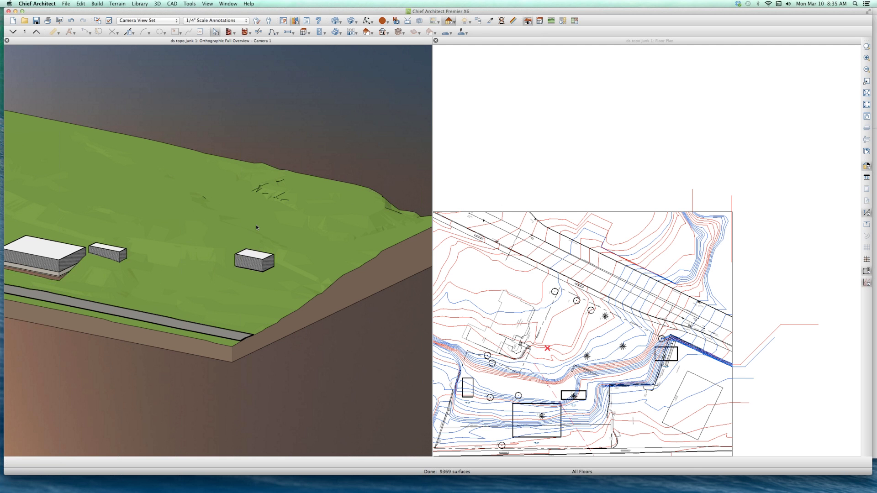
scroll(257, 231, up, 1)
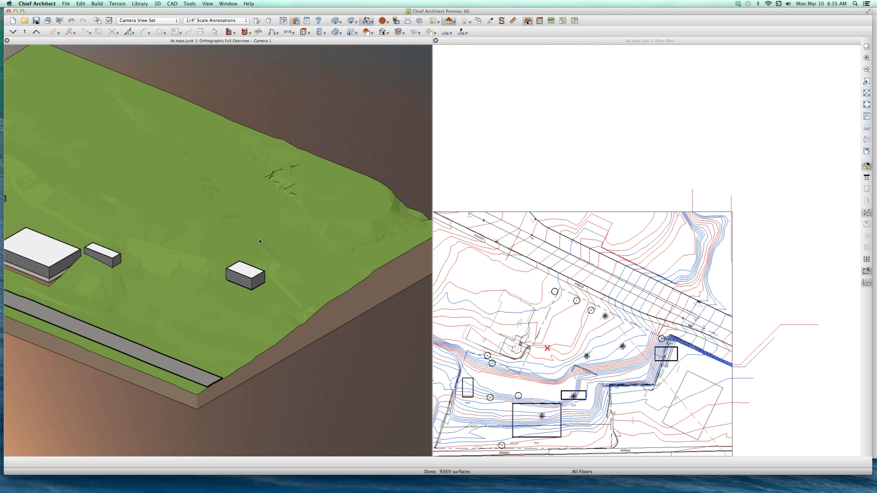
key(space)
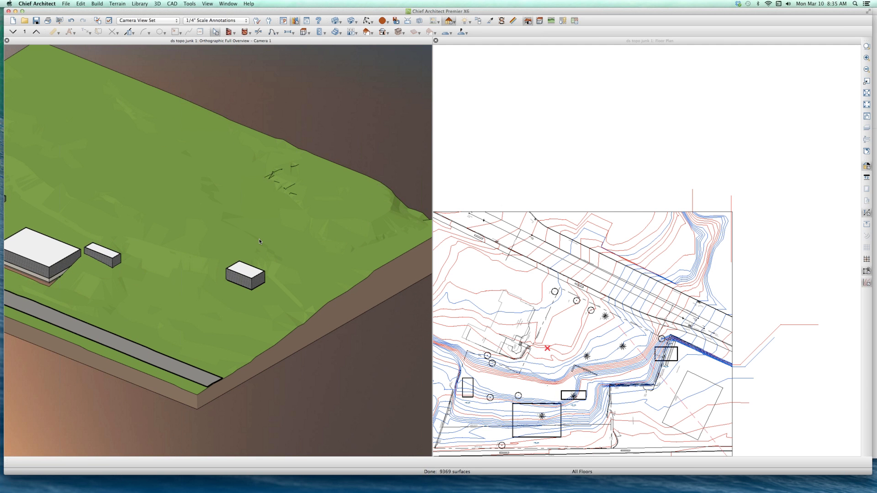
Try a High triangle count on the terrain (14483 surfaces) and inspect it in 3D.
click(631, 212)
double_click(624, 218)
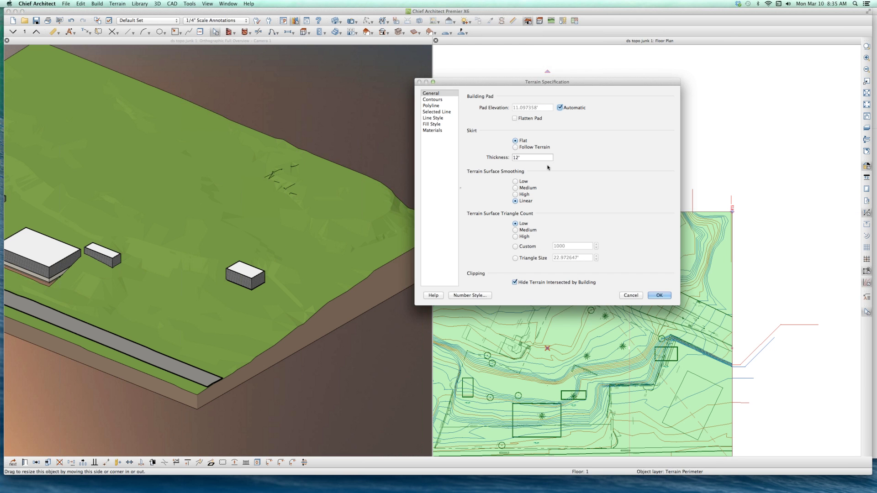
click(524, 237)
click(651, 296)
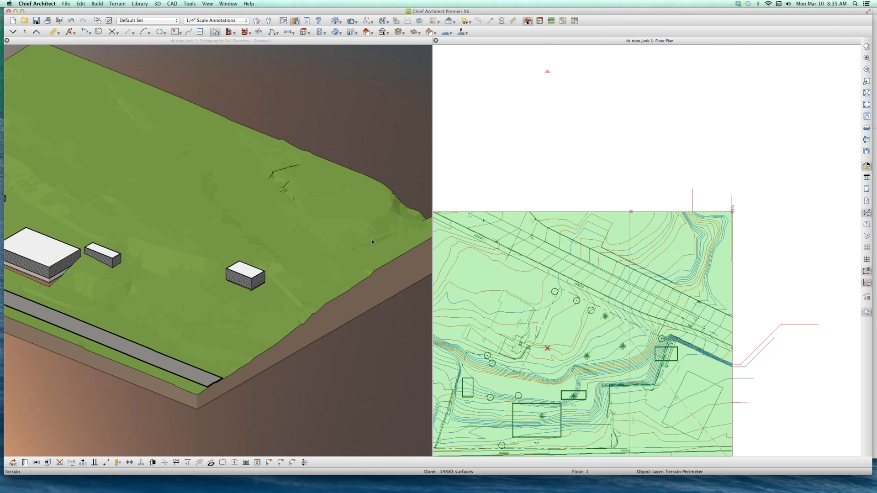
scroll(372, 240, up, 3)
scroll(294, 250, up, 3)
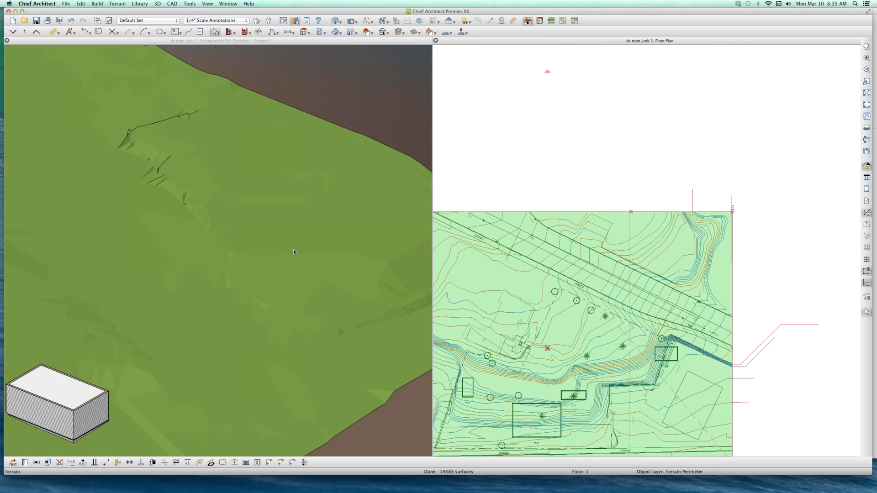
scroll(365, 256, down, 1)
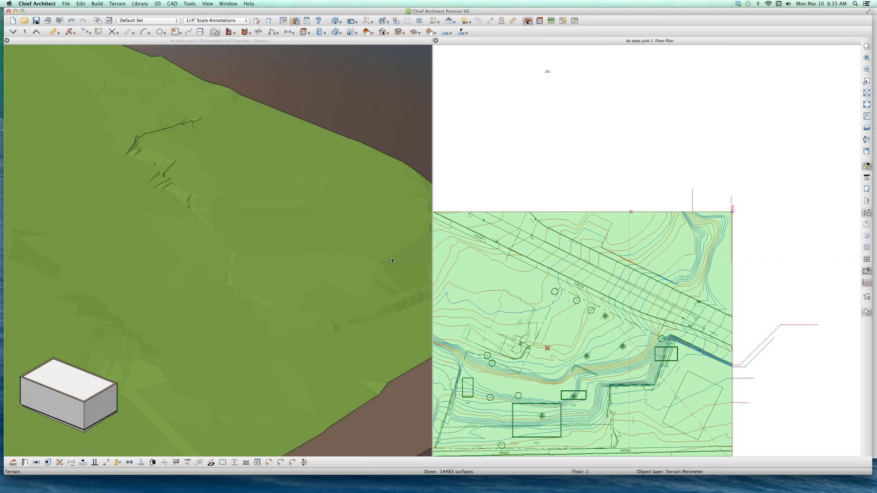
Return the triangle count to Low, rebuilding the terrain at 9369 surfaces.
double_click(557, 219)
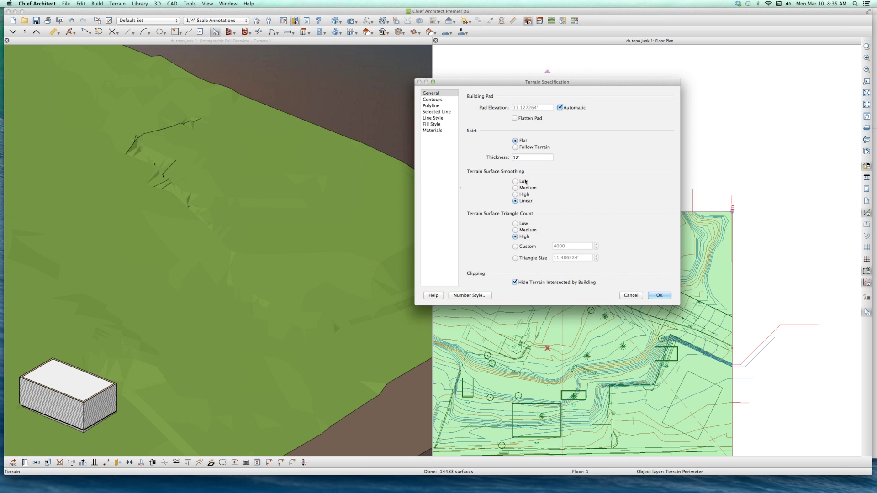
click(526, 223)
click(657, 296)
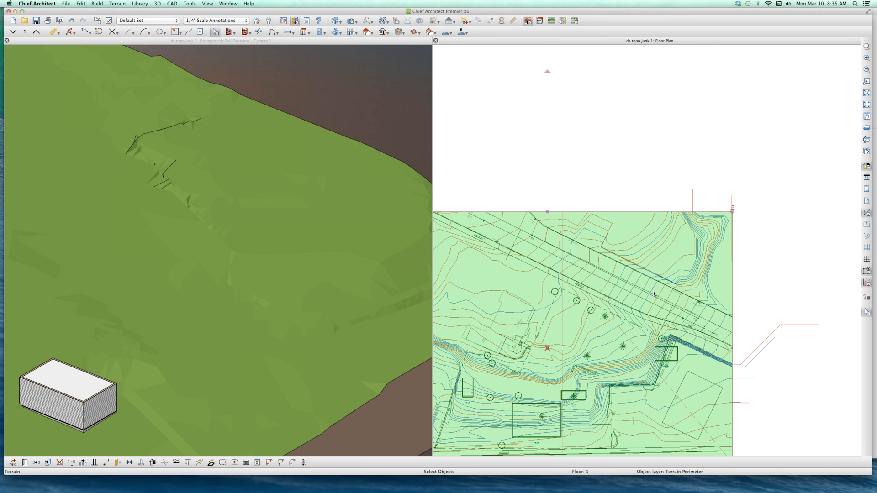
Open the Terrain Specification dialog from the terrain perimeter in the floor plan.
double_click(529, 227)
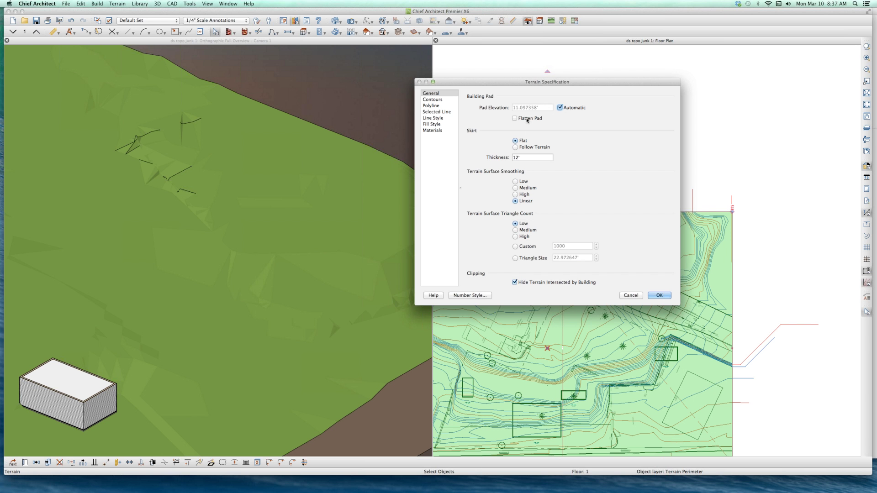
Enable Flatten Pad and apply it, then review the Contours panel and cancel.
click(527, 120)
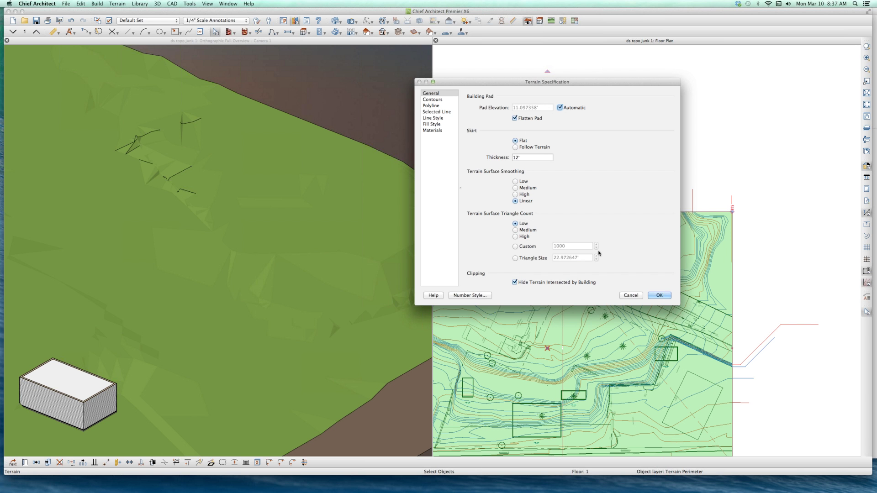
click(659, 295)
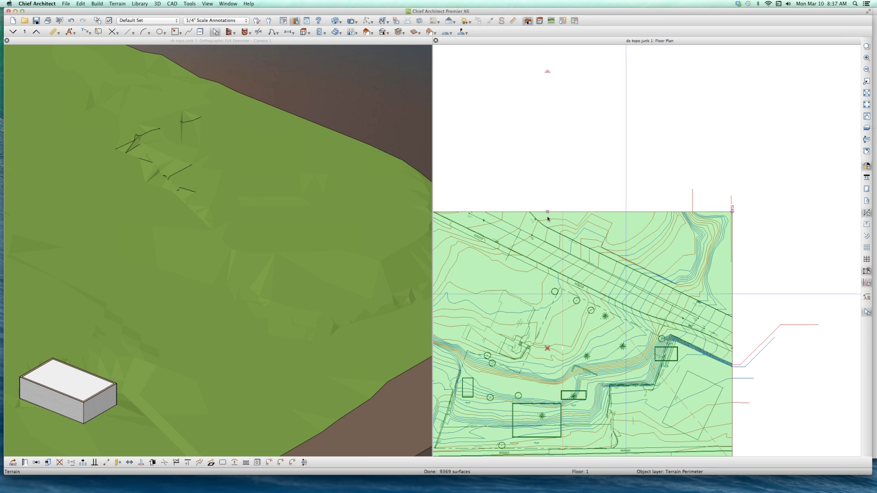
double_click(545, 150)
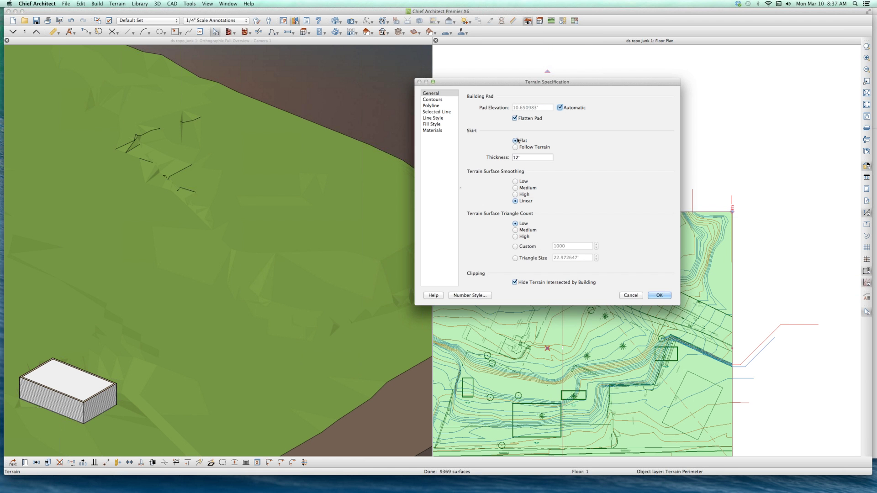
click(534, 120)
click(433, 100)
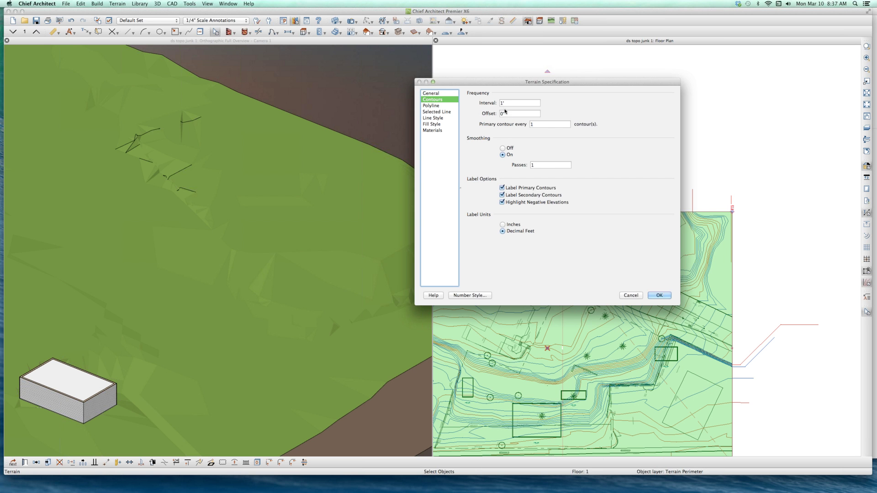
drag(503, 82, 248, 79)
click(376, 292)
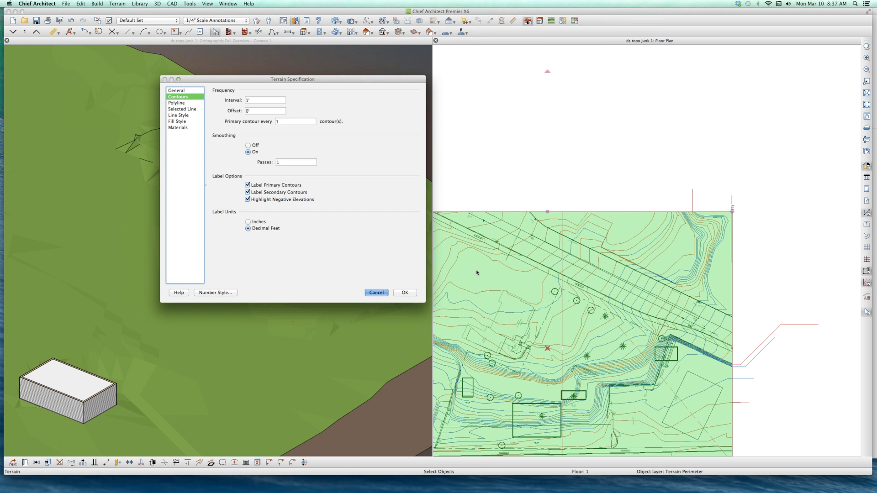
scroll(535, 276, up, 4)
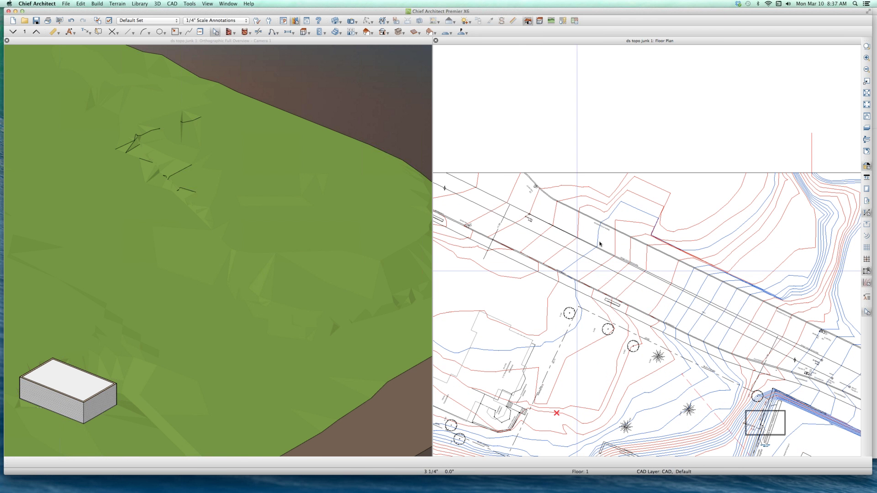
Orbit the shaded 3D view close to the jagged ridge, then select the red elevation line.
click(598, 210)
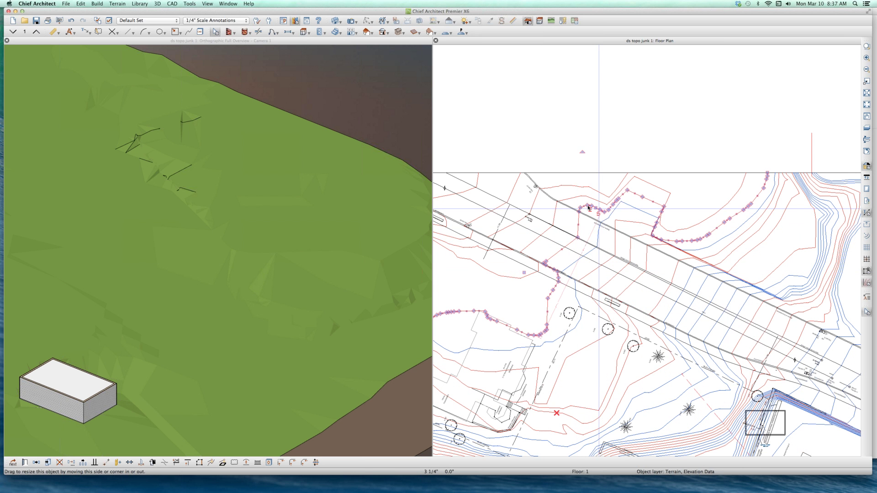
scroll(560, 209, up, 2)
click(250, 236)
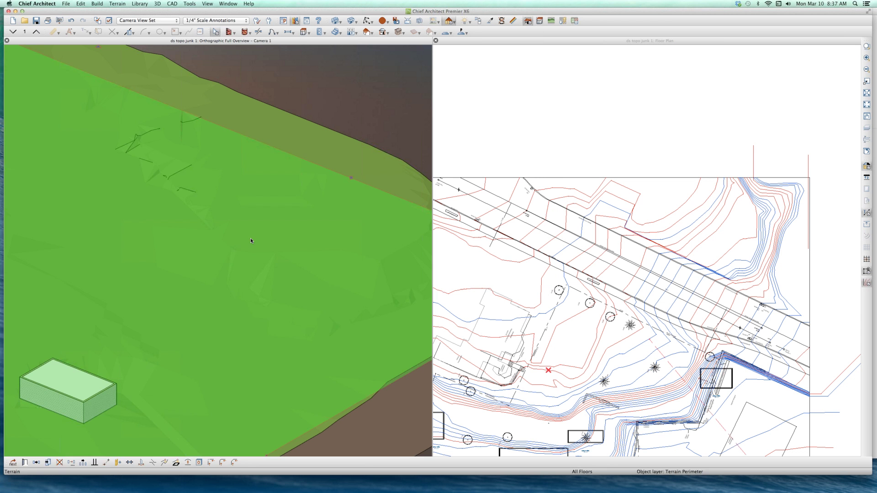
middle_drag(194, 260, 132, 228)
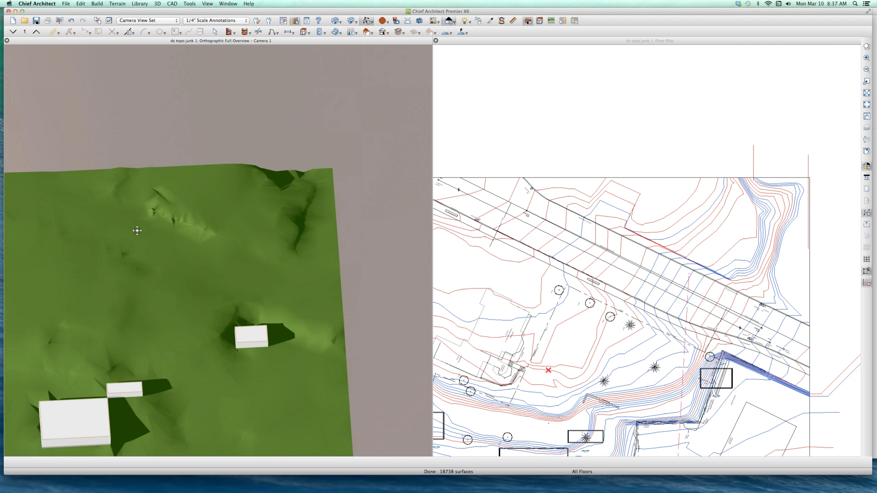
mouse_move(145, 225)
middle_down()
mouse_move(188, 219)
mouse_move(114, 196)
mouse_move(133, 206)
middle_up()
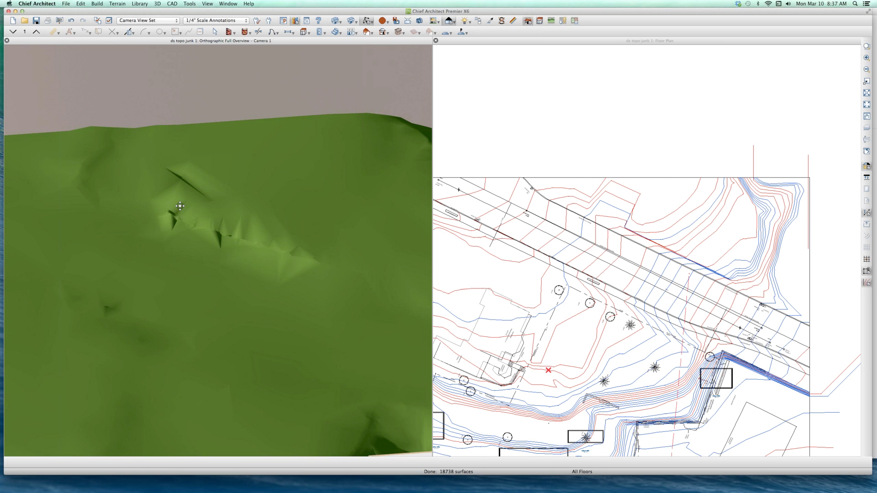
middle_drag(177, 202, 164, 193)
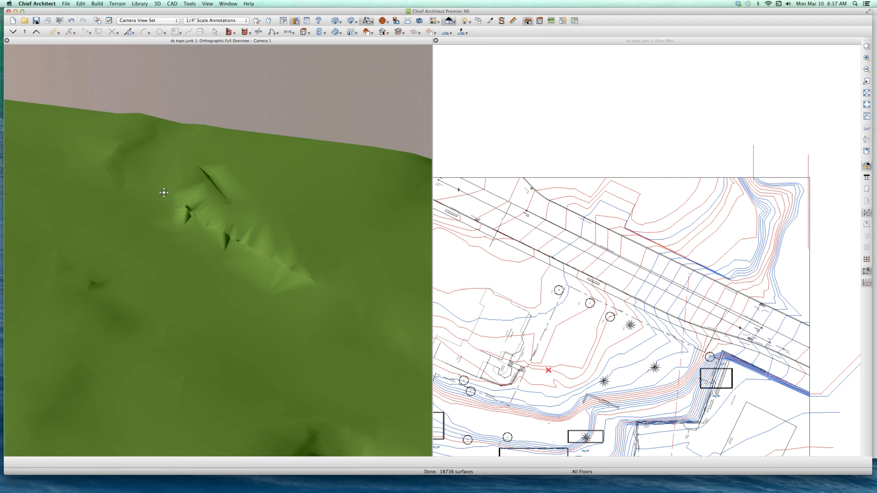
click(657, 243)
Inspect the pink elevation line and blue terrain polyline settings, leaving them unchanged.
scroll(609, 218, up, 2)
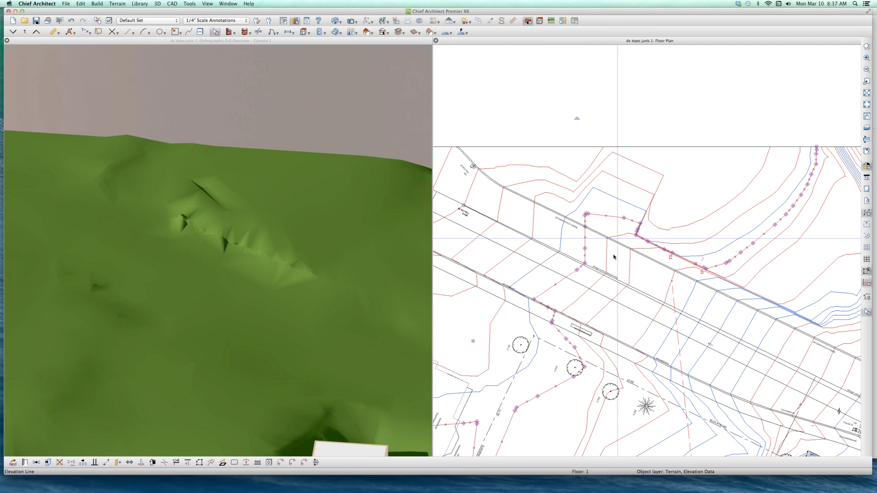
click(619, 217)
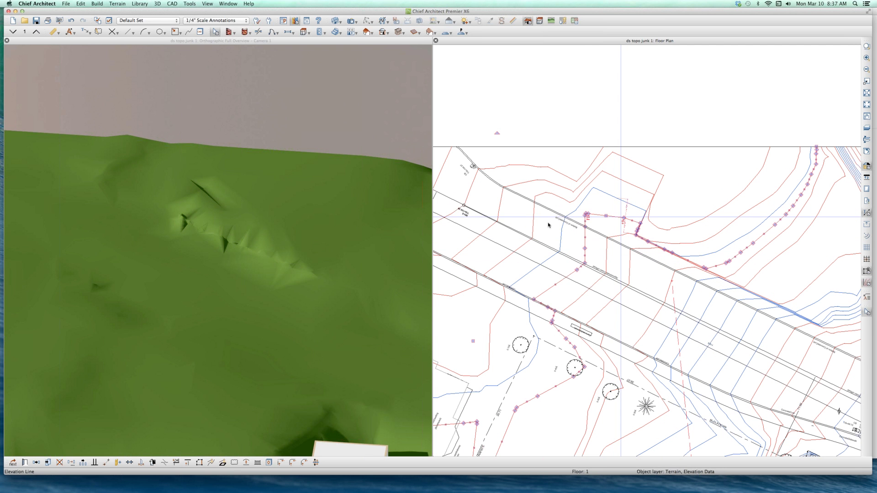
key(super+e)
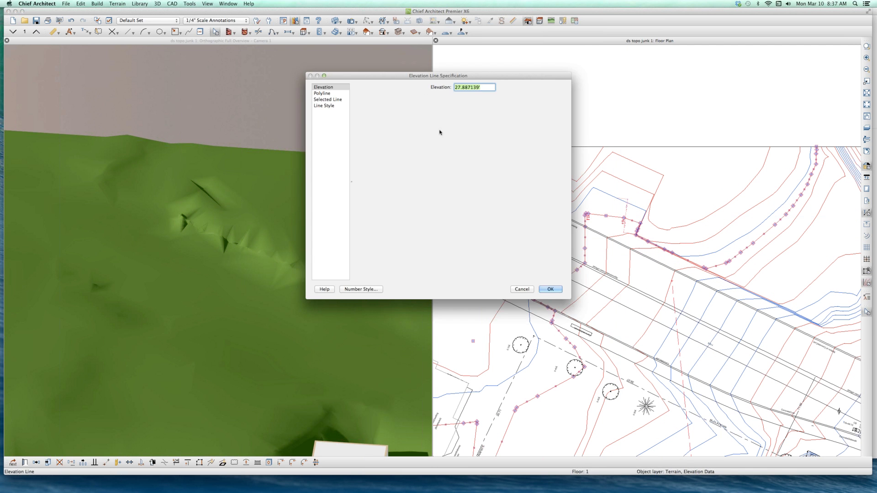
click(520, 290)
scroll(618, 184, up, 2)
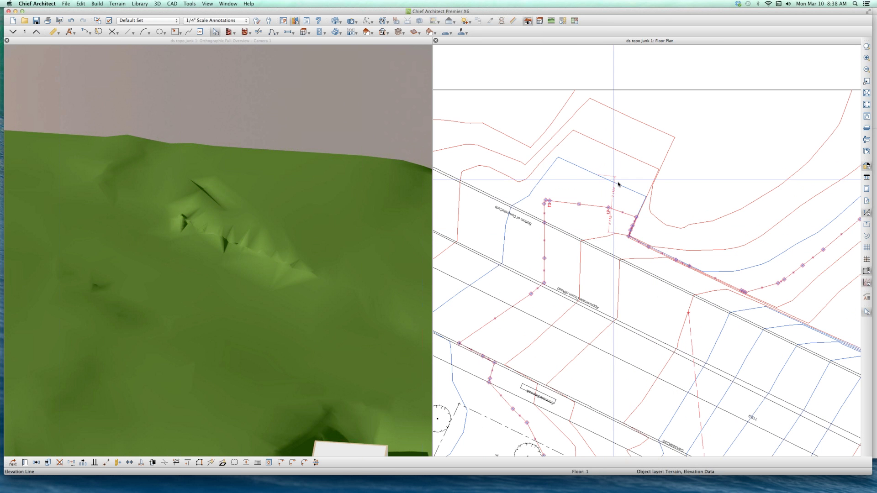
click(619, 185)
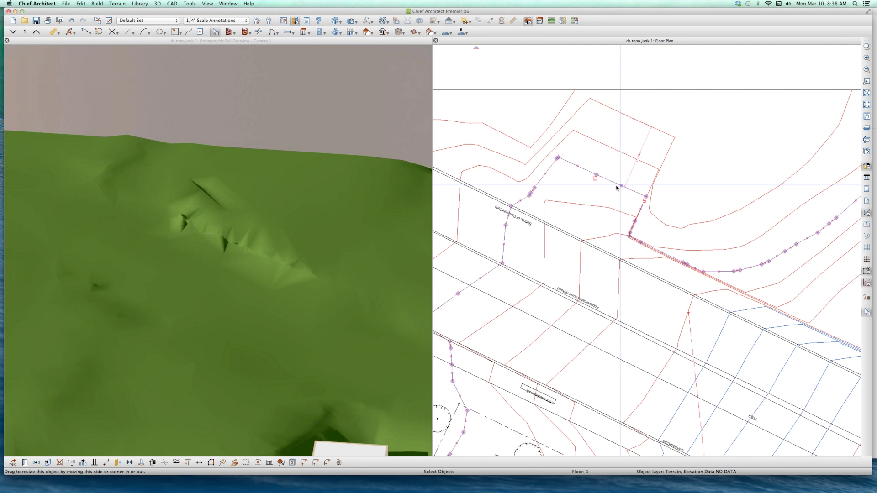
scroll(594, 192, down, 2)
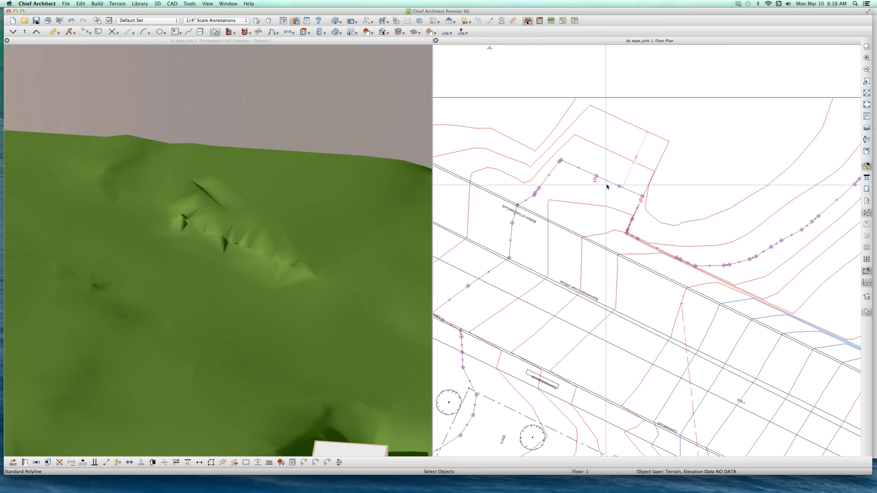
double_click(598, 190)
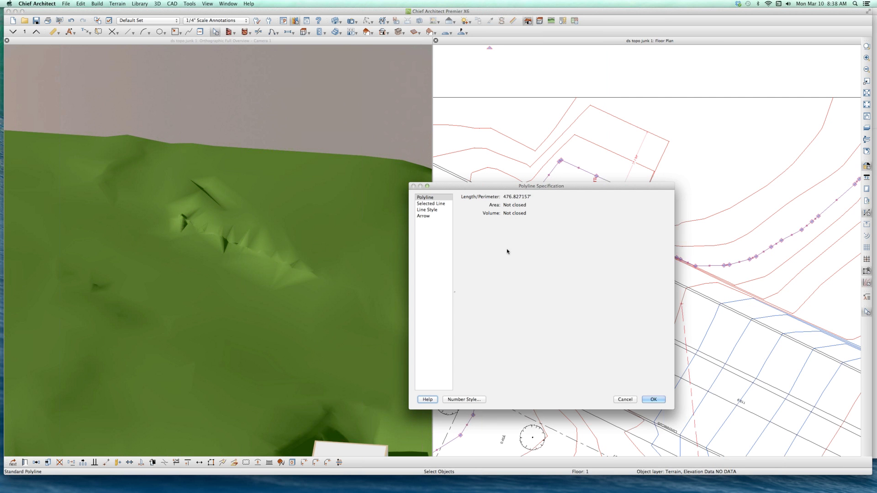
key(Return)
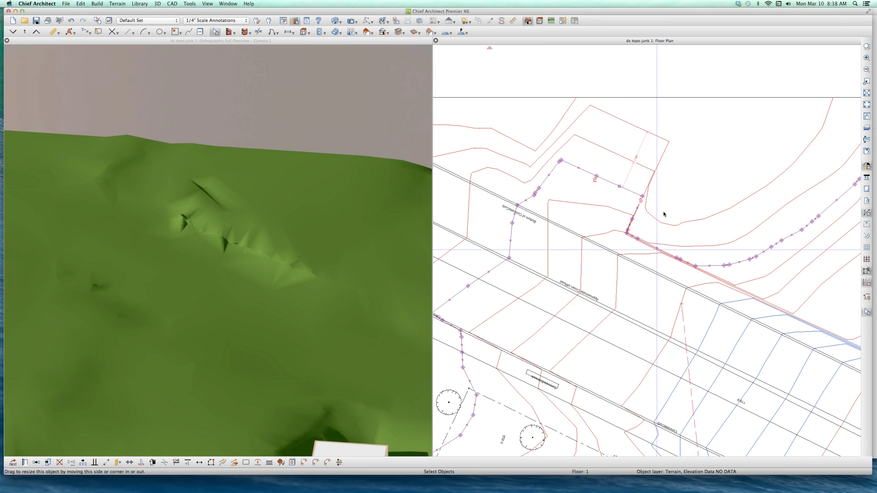
scroll(568, 202, up, 5)
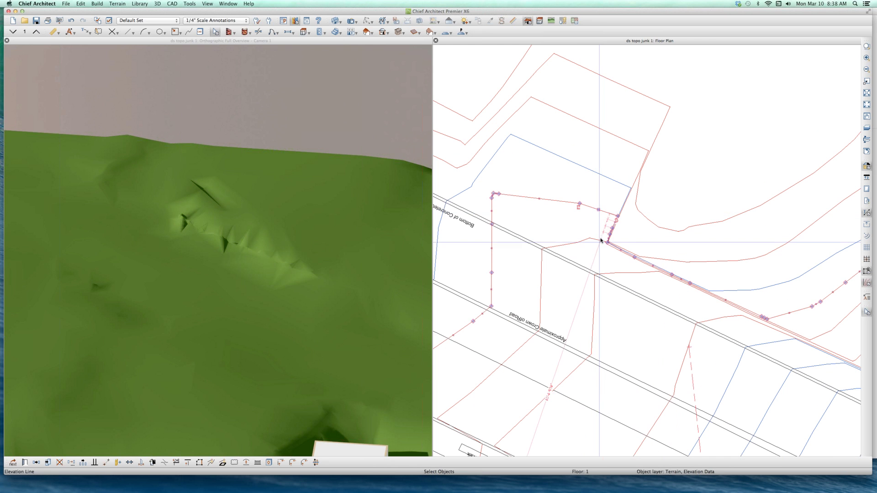
Convert the elevation lines along the road bend into plain polylines.
click(720, 323)
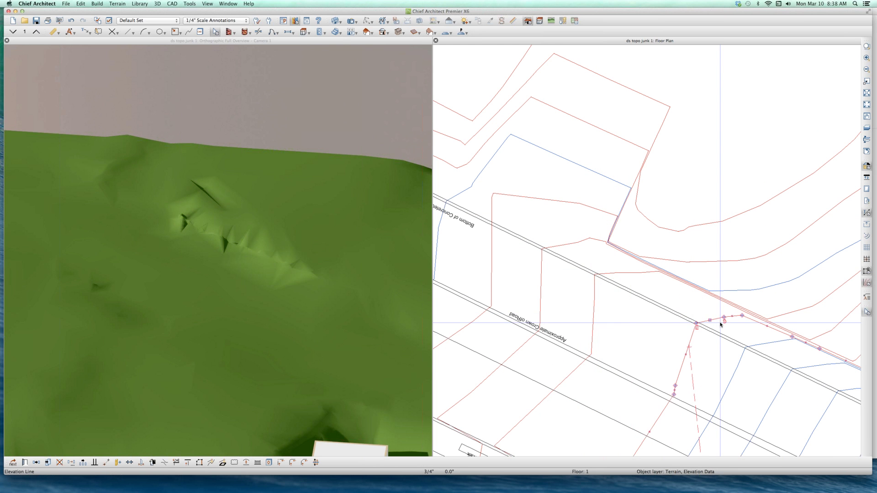
click(623, 273)
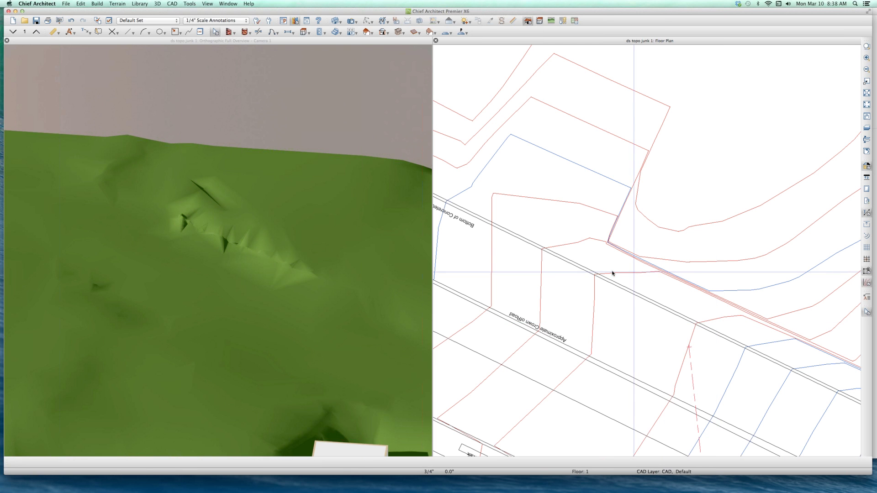
click(587, 240)
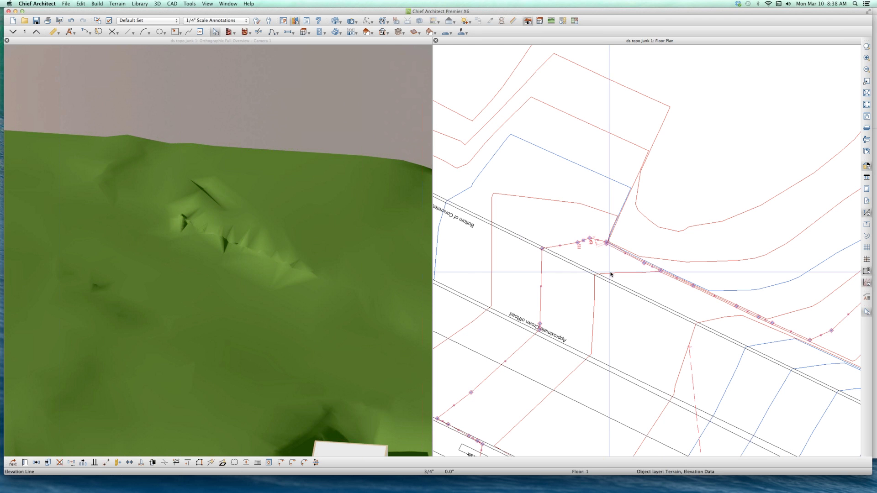
click(623, 279)
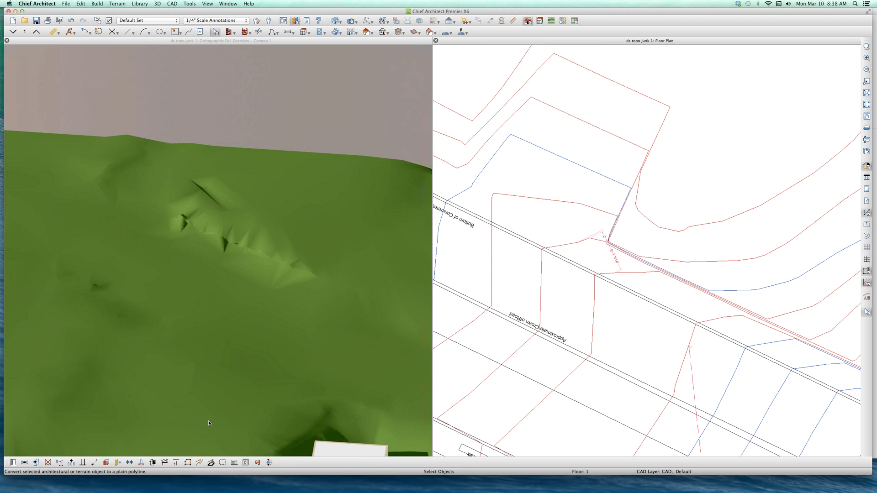
Move the converted polylines onto the Terrain, Elevation Data NO DATA layer.
click(549, 280)
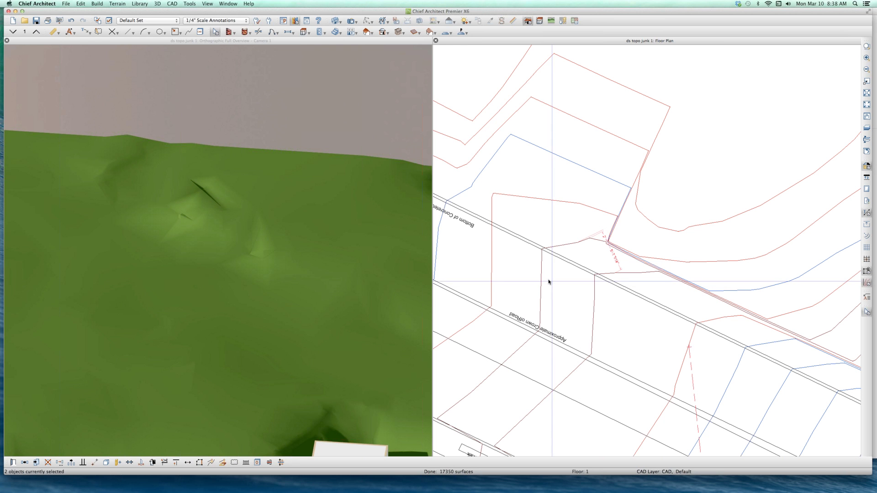
double_click(543, 278)
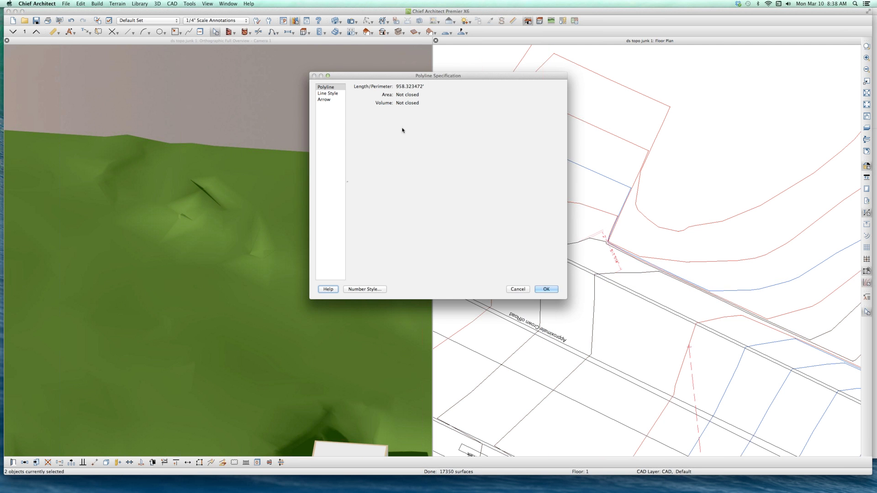
click(336, 94)
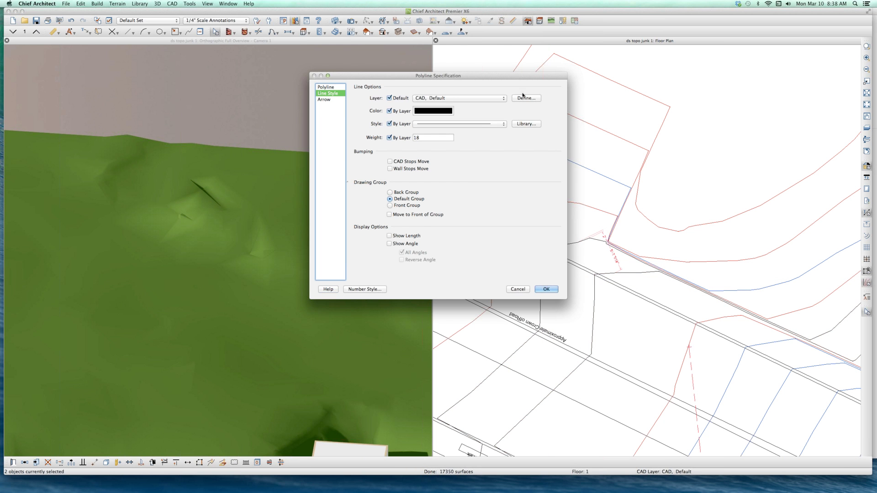
click(452, 98)
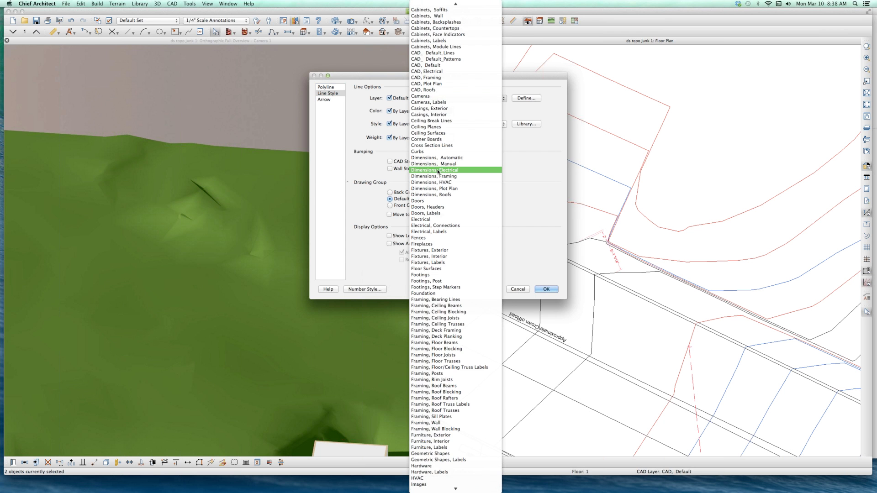
key(t)
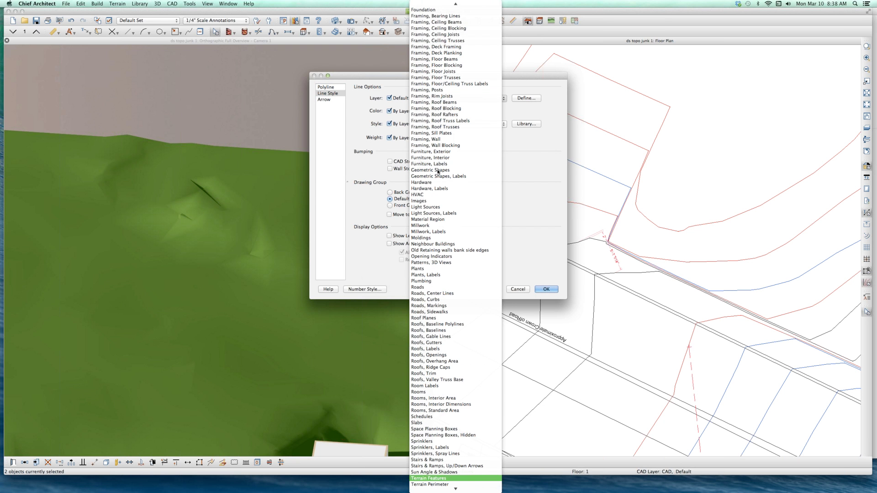
scroll(439, 322, down, 5)
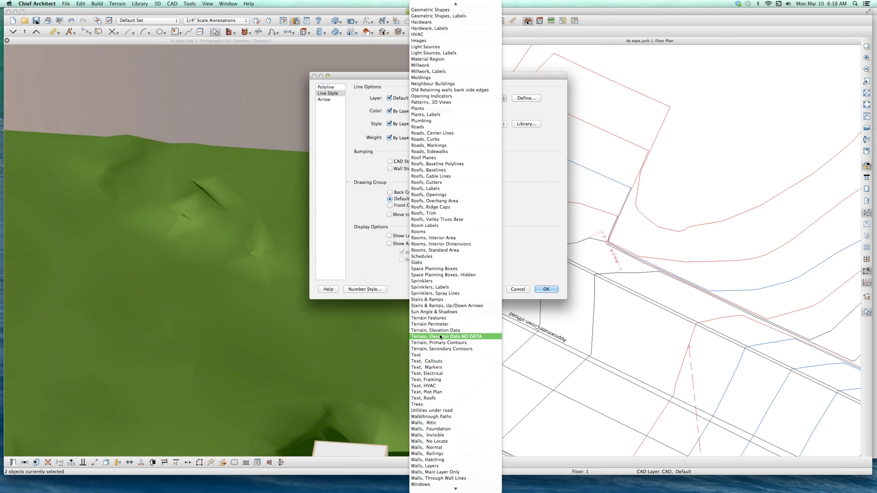
click(440, 337)
click(546, 290)
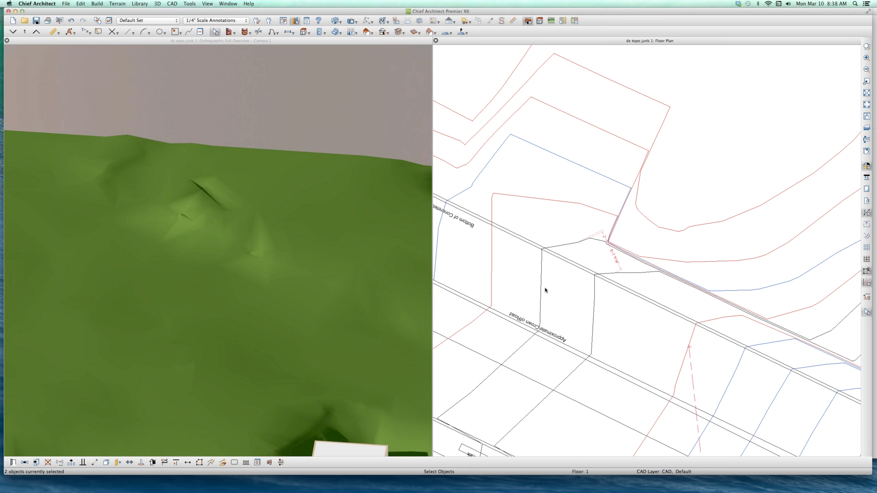
Orbit the 3D view to check the smoothing, then select the upper red elevation line.
click(191, 256)
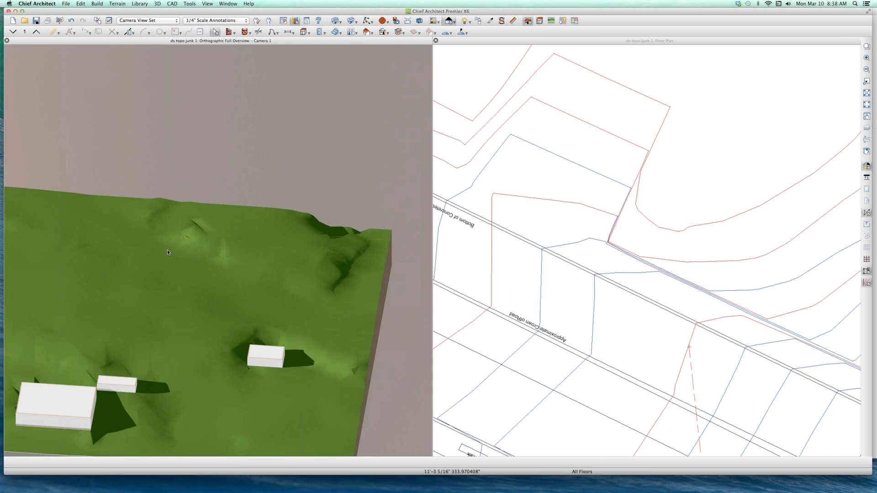
mouse_move(212, 254)
mouse_down()
mouse_move(265, 258)
mouse_move(210, 262)
mouse_up()
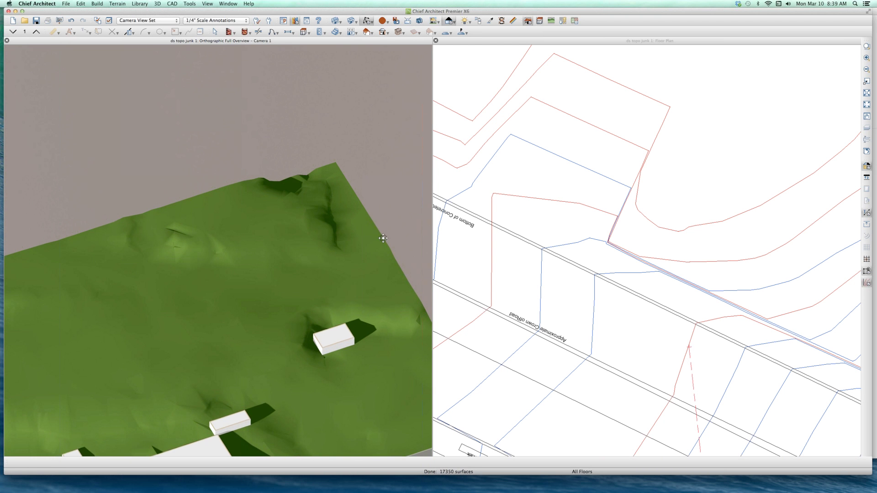
click(636, 147)
click(608, 139)
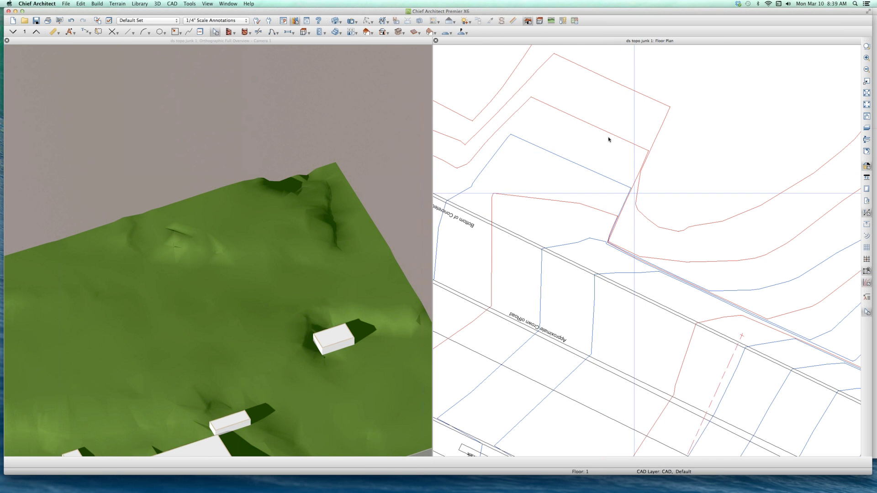
click(621, 138)
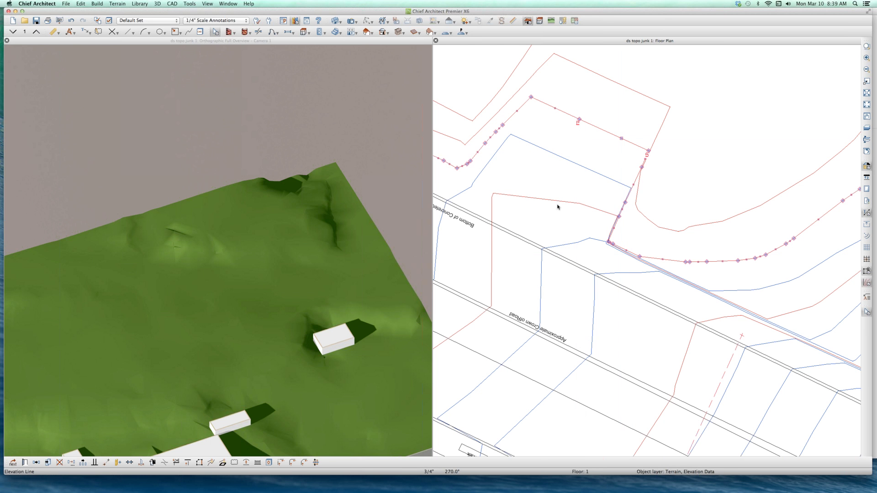
Convert the upper elevation line to a polyline on the Terrain, Elevation Data NO DATA layer.
click(210, 462)
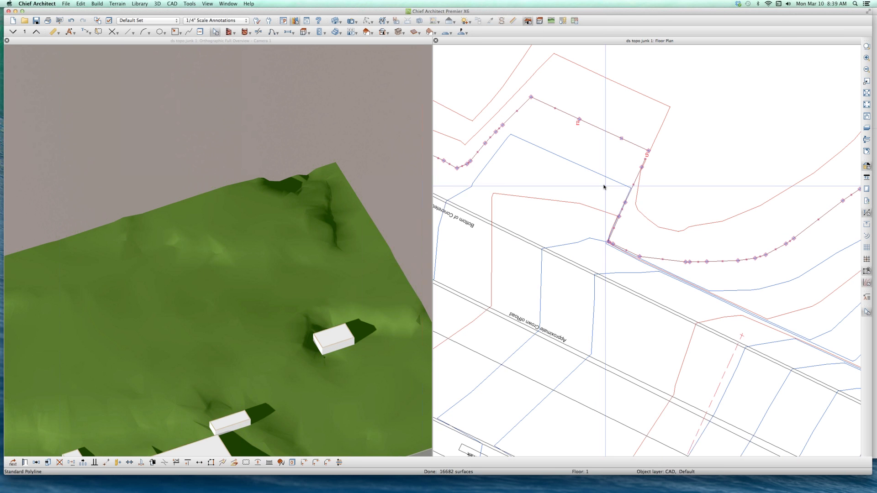
key(super+e)
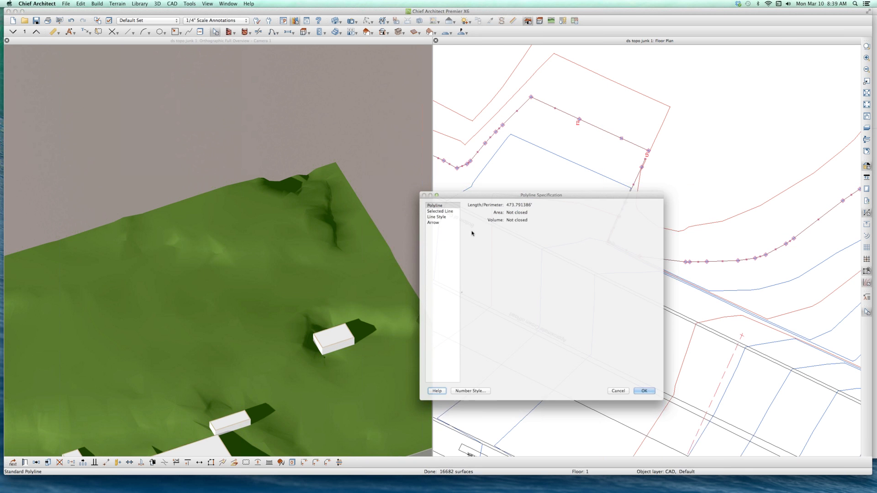
click(431, 210)
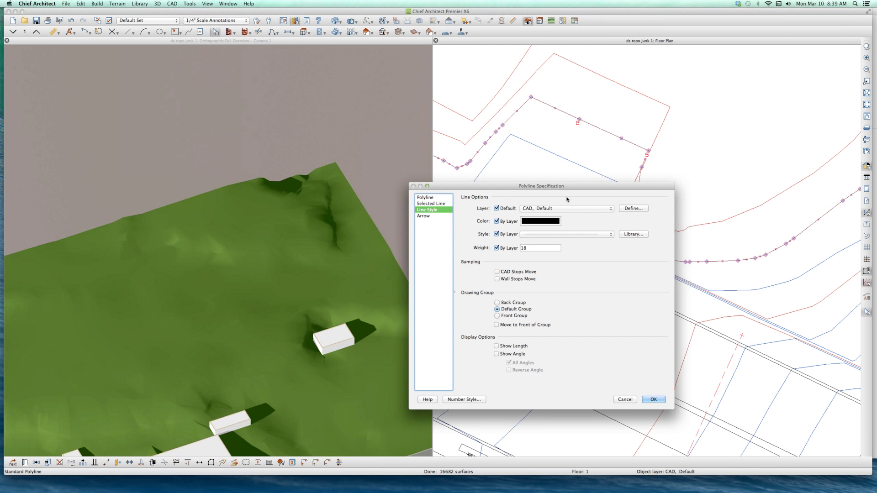
click(559, 210)
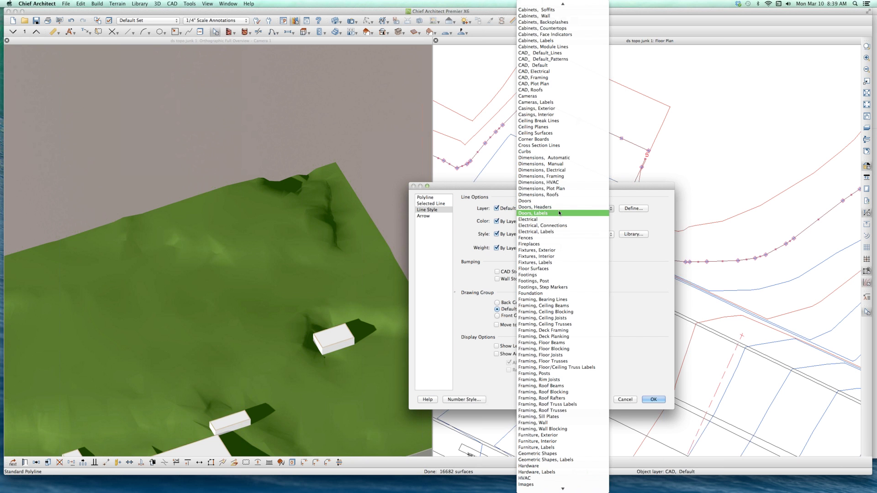
scroll(571, 423, down, 10)
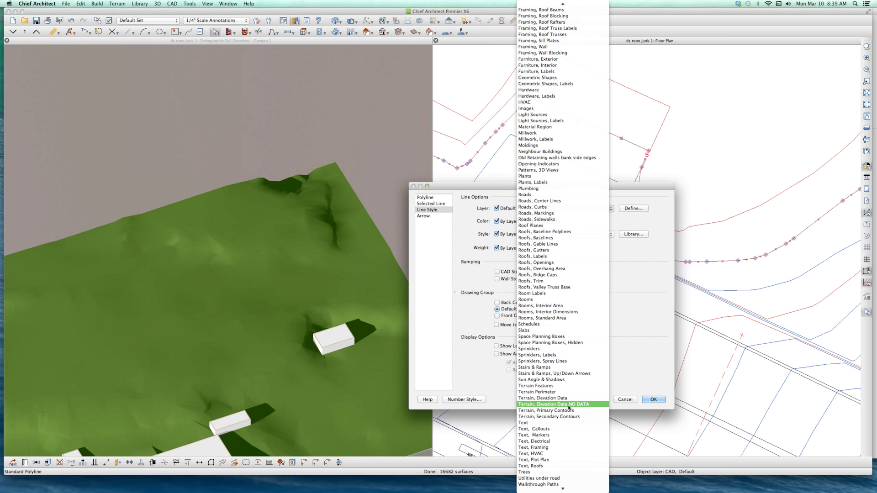
click(568, 405)
key(Return)
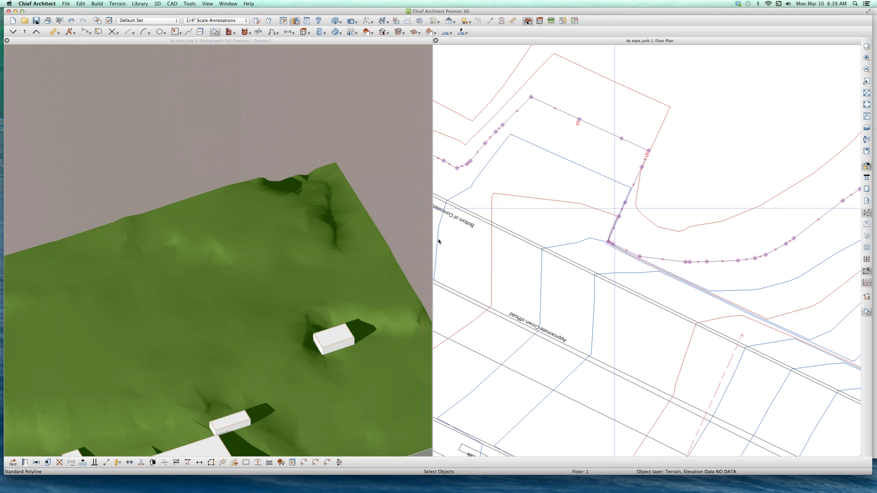
key(Escape)
click(189, 278)
Orbit the 3D view to a low side angle showing the whole smoothed terrain and buildings.
mouse_move(188, 277)
mouse_down()
mouse_move(151, 289)
mouse_move(102, 257)
mouse_move(149, 222)
mouse_move(190, 251)
mouse_move(241, 239)
mouse_move(227, 251)
mouse_move(206, 249)
mouse_move(121, 219)
mouse_up()
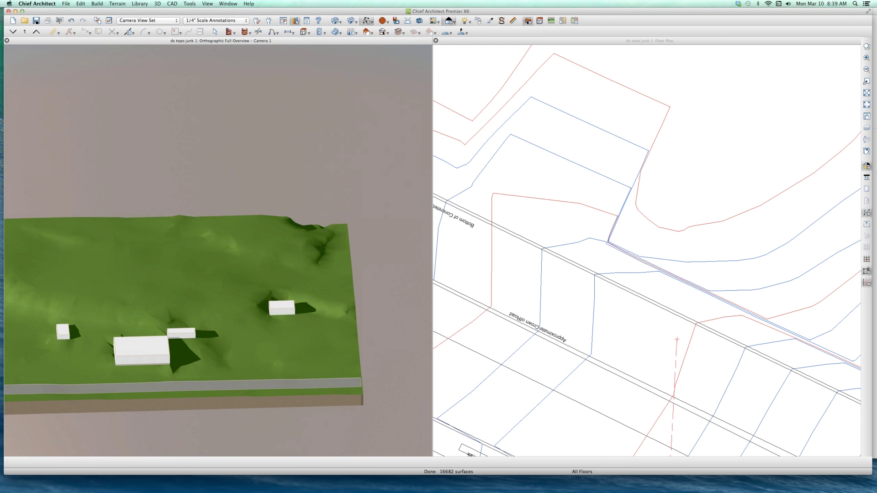